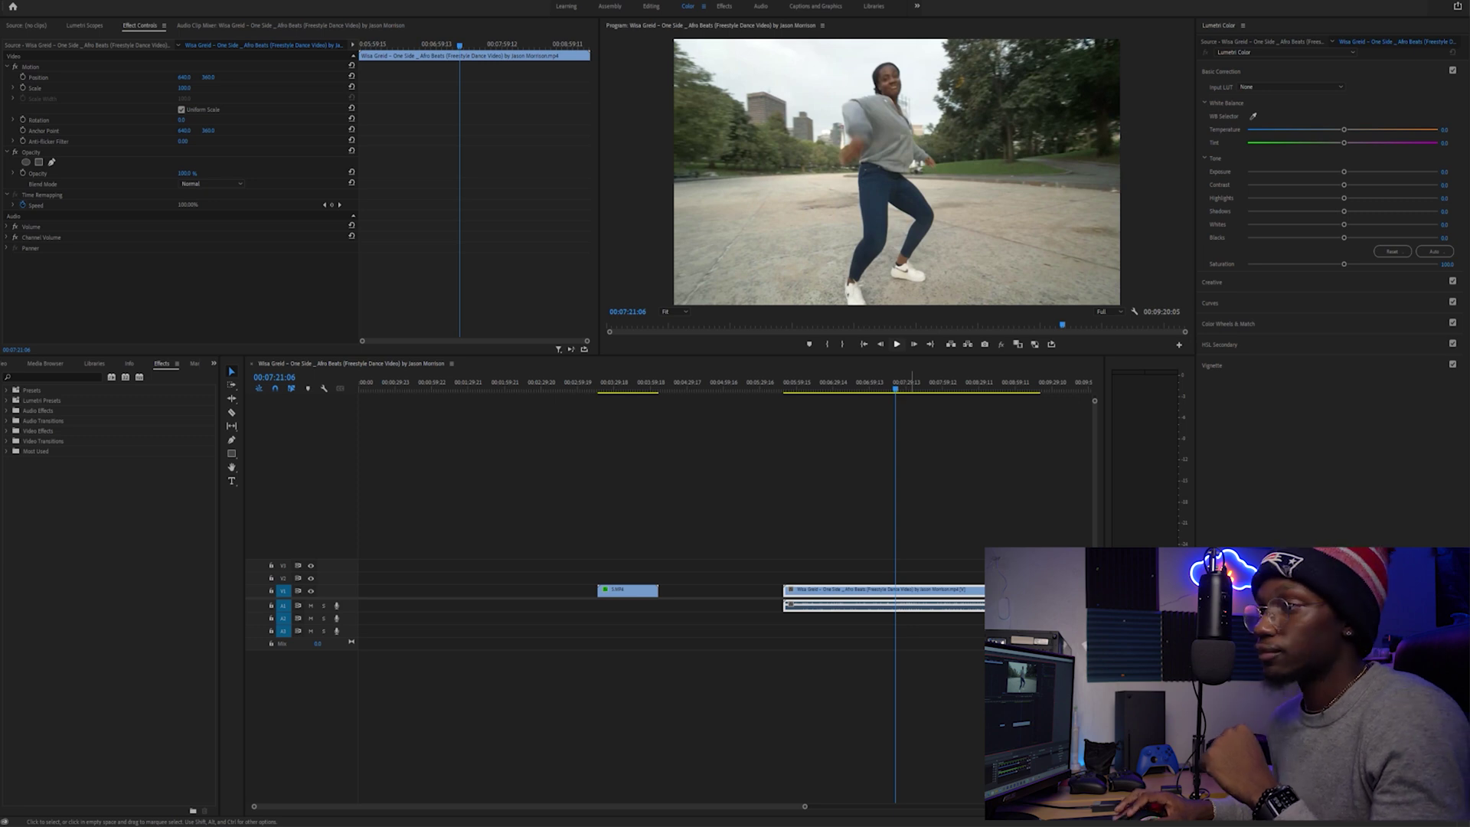
Step: Preview the dance clip, return to an earlier moment, and select 5.MP4
key(space)
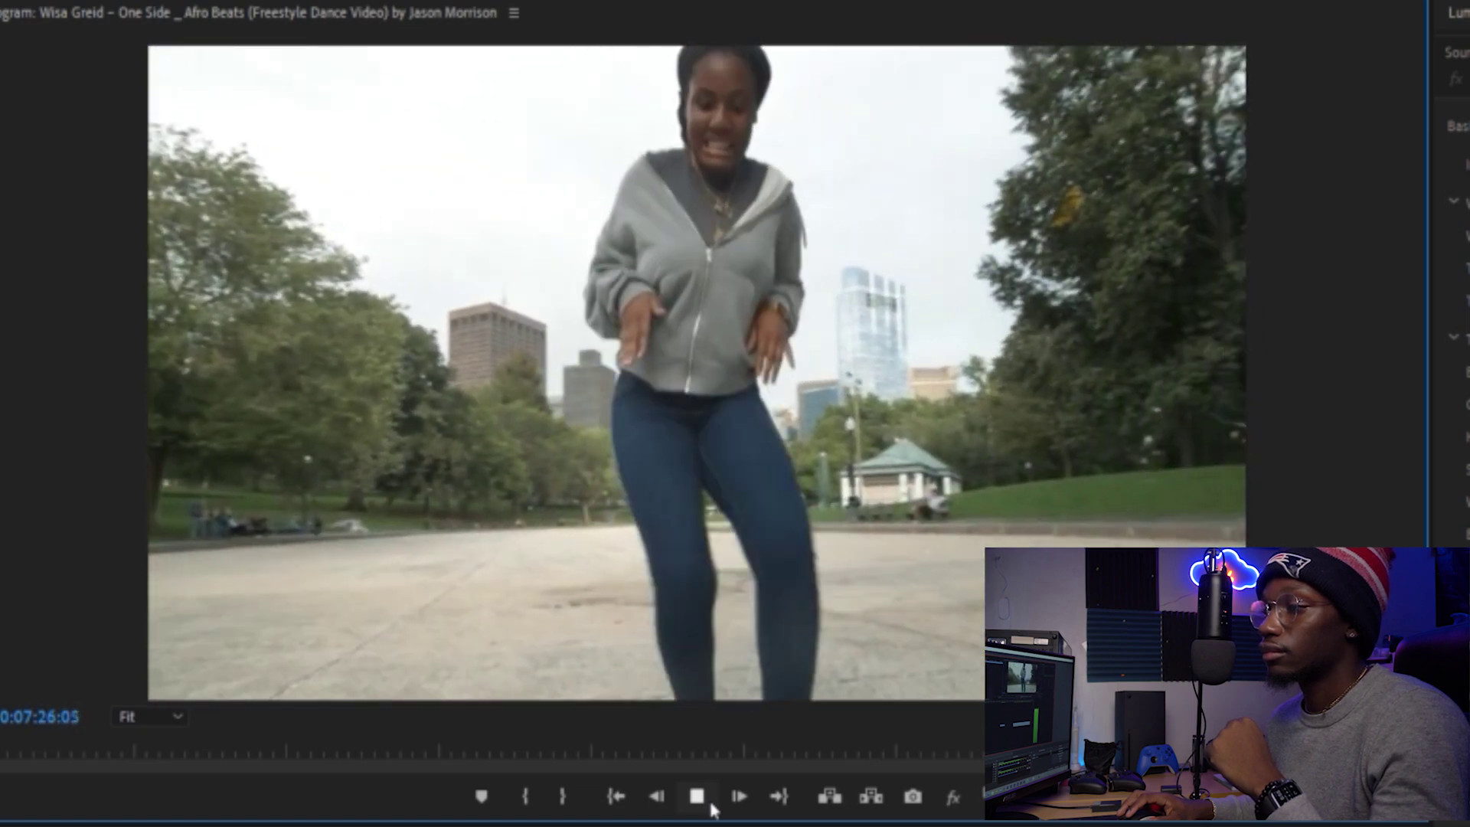
click(698, 801)
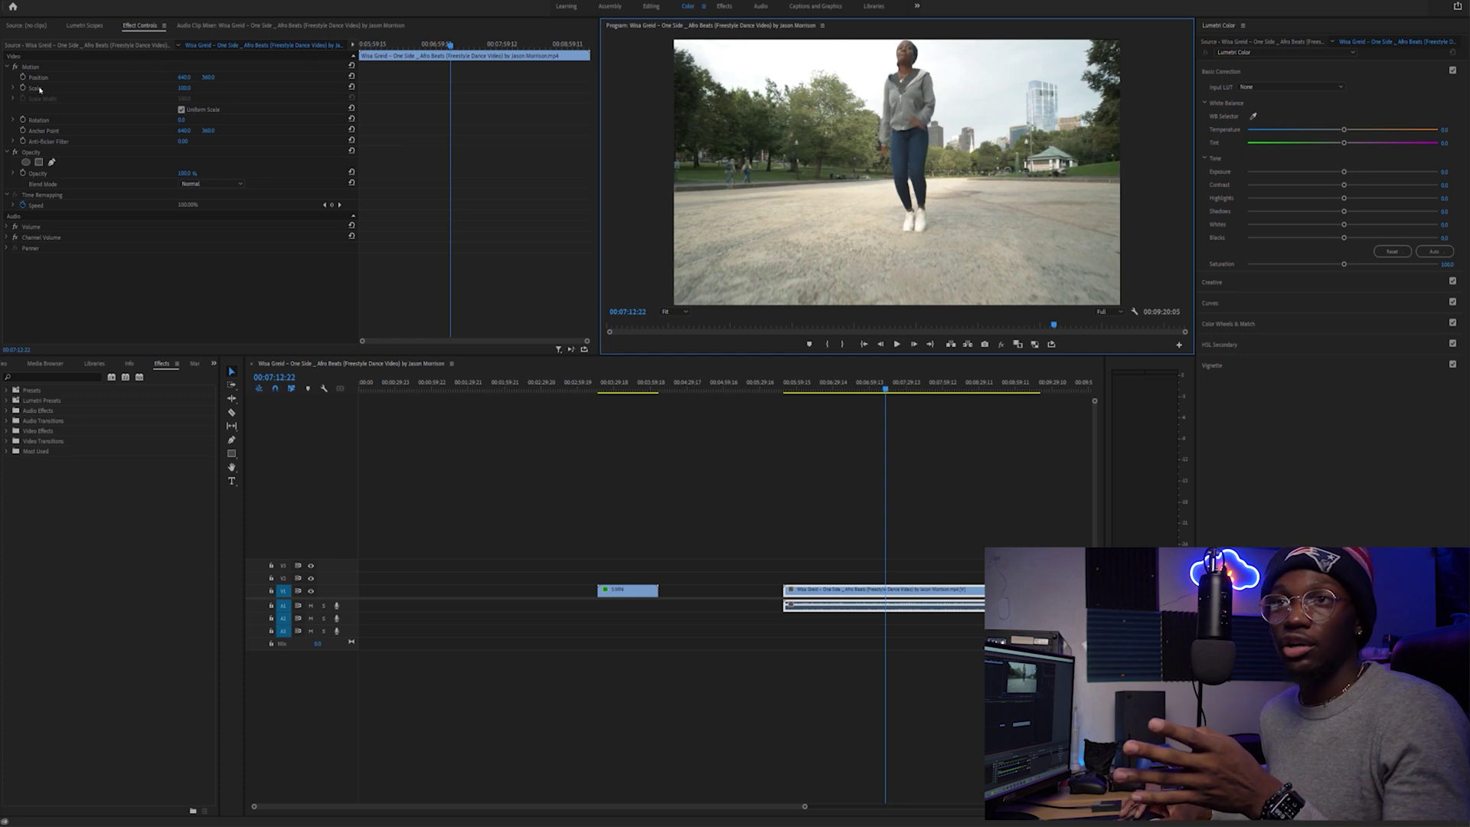
drag(416, 46, 392, 45)
click(629, 383)
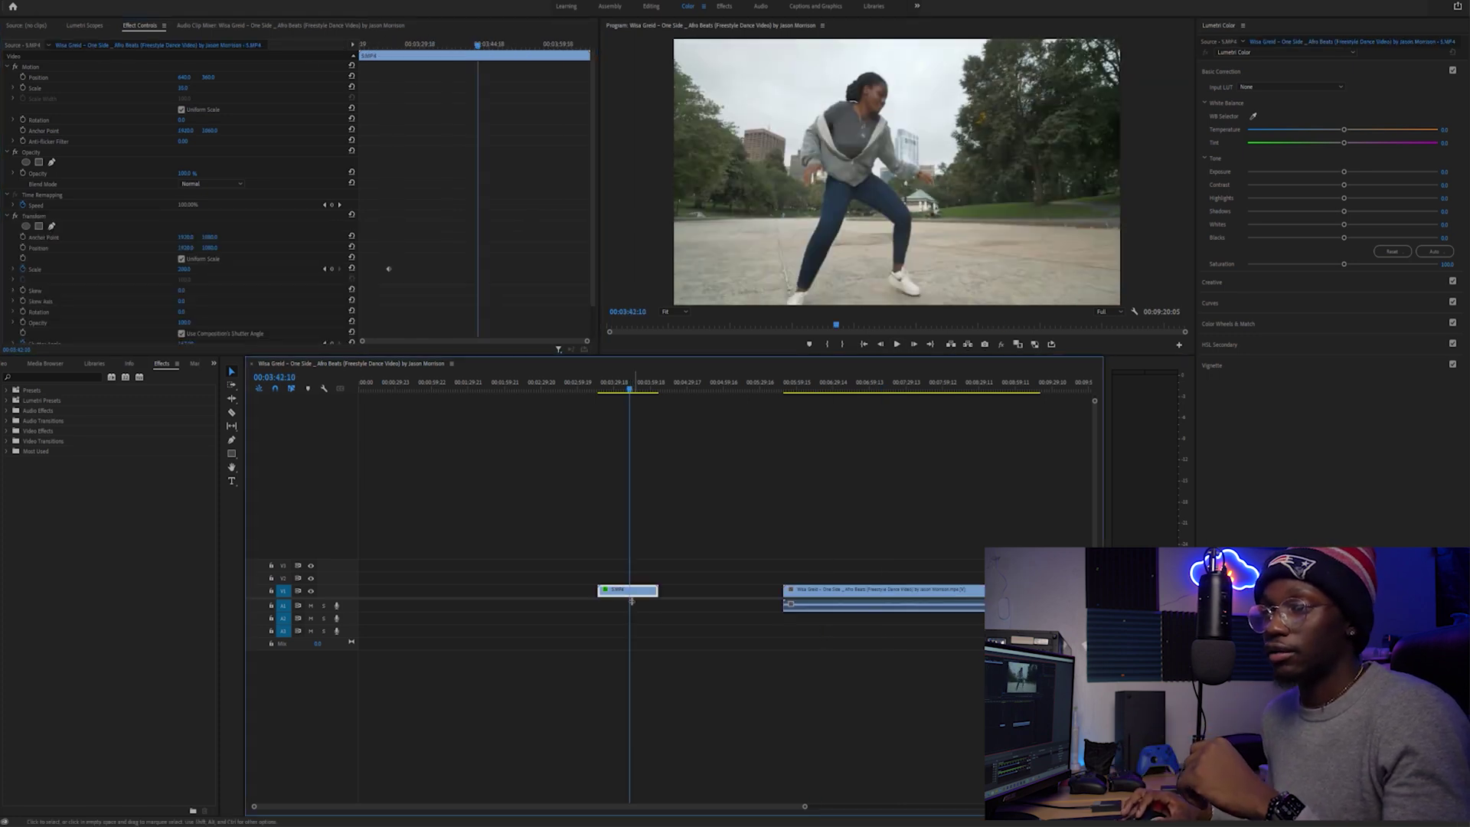
Step: Keyframe Scale at 35 where the zoom starts, key 80 later, and pull the keyframes close
drag(481, 54, 394, 46)
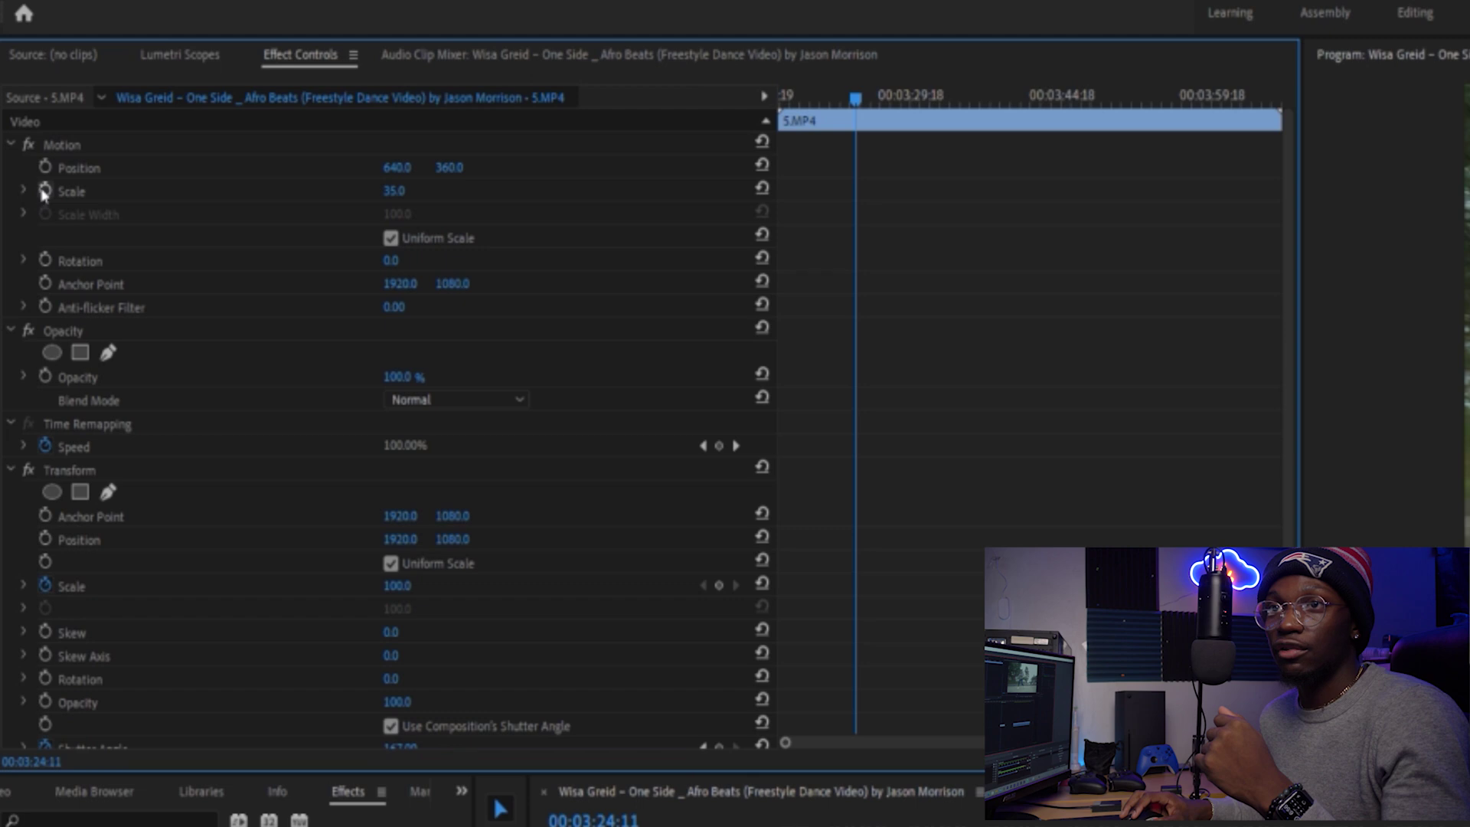
click(23, 88)
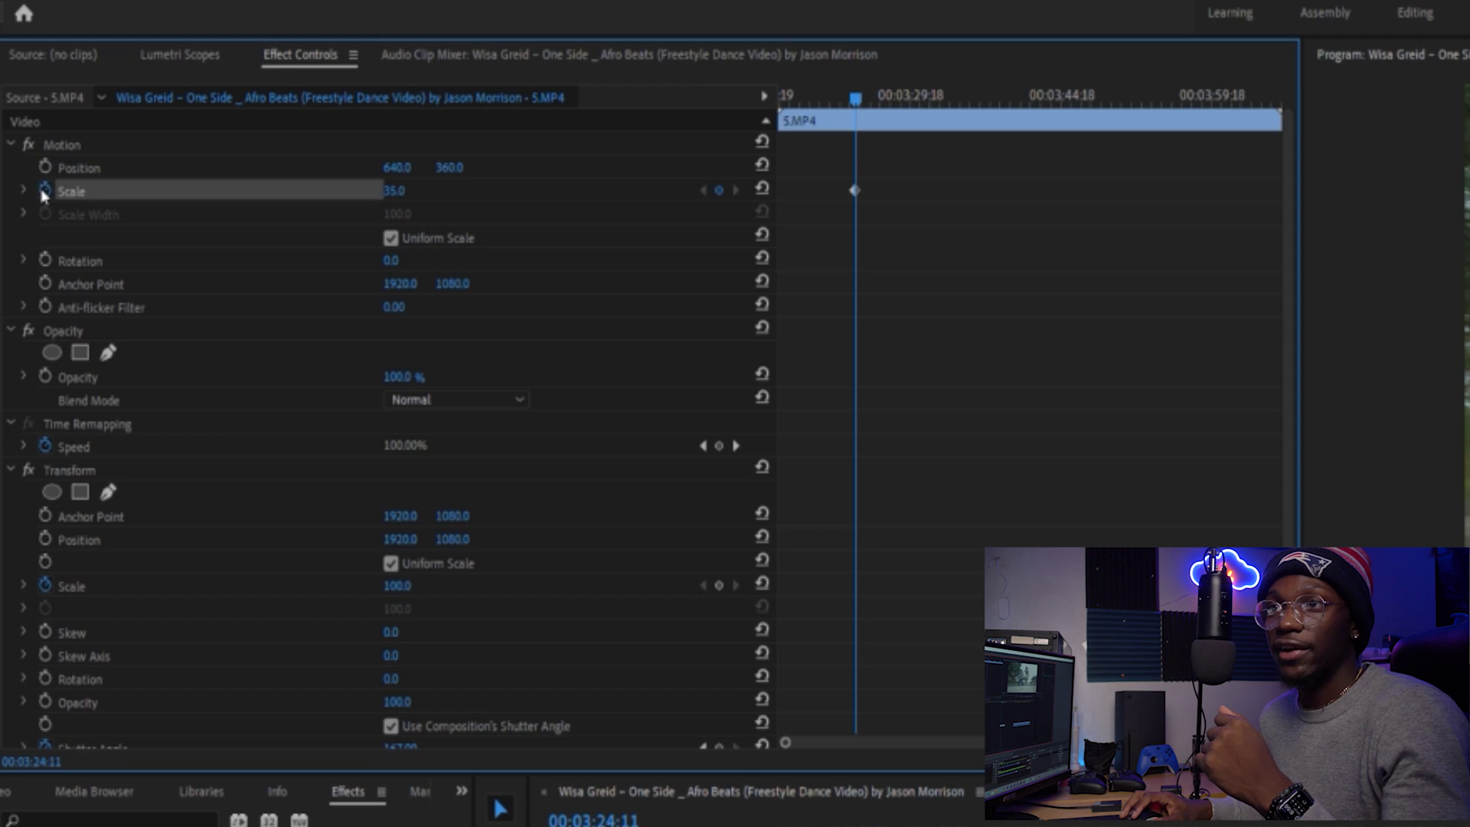
drag(877, 98, 928, 98)
click(395, 191)
text(80)
key(Return)
click(826, 96)
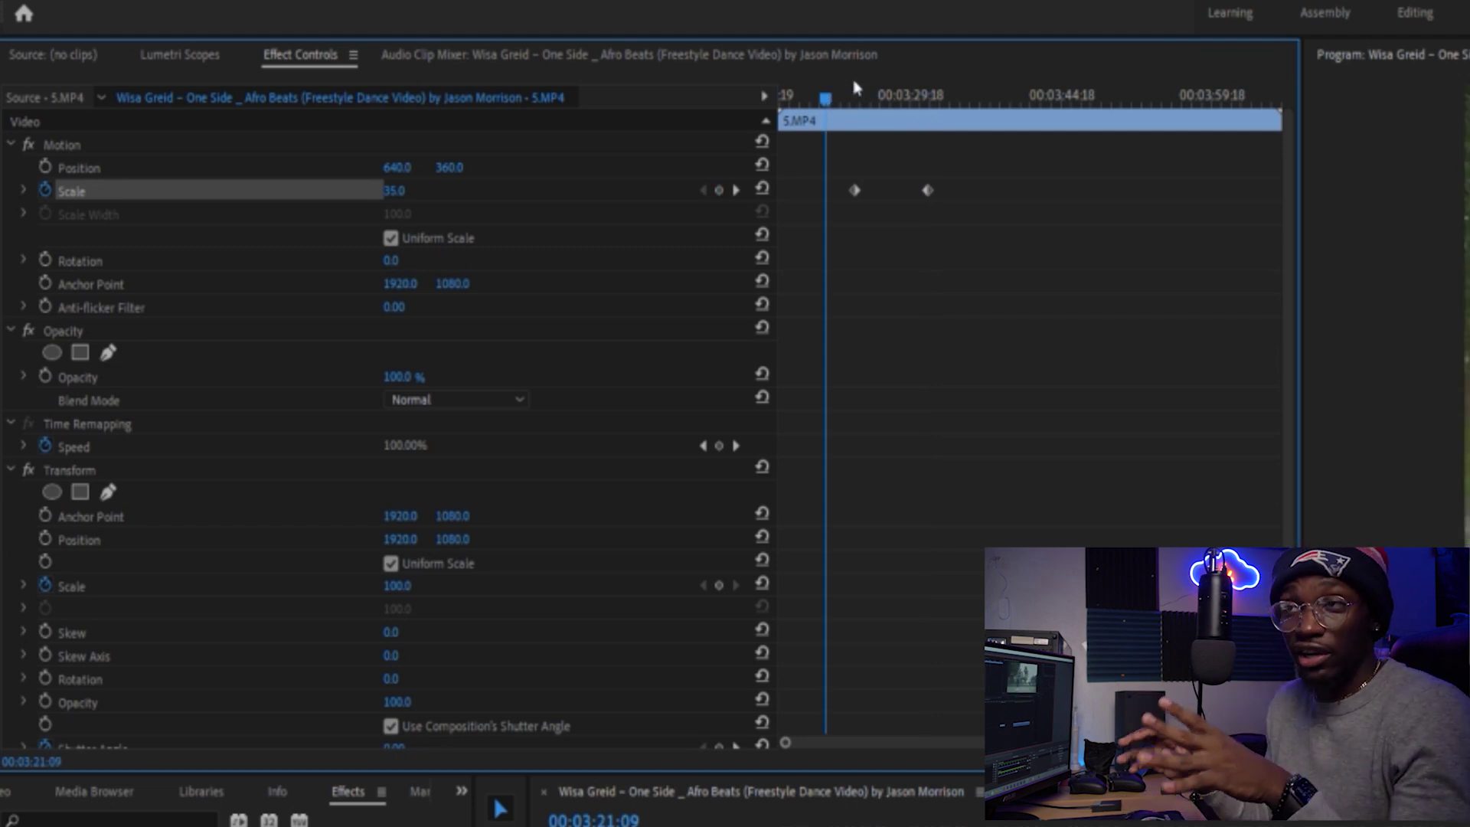
drag(927, 190, 870, 192)
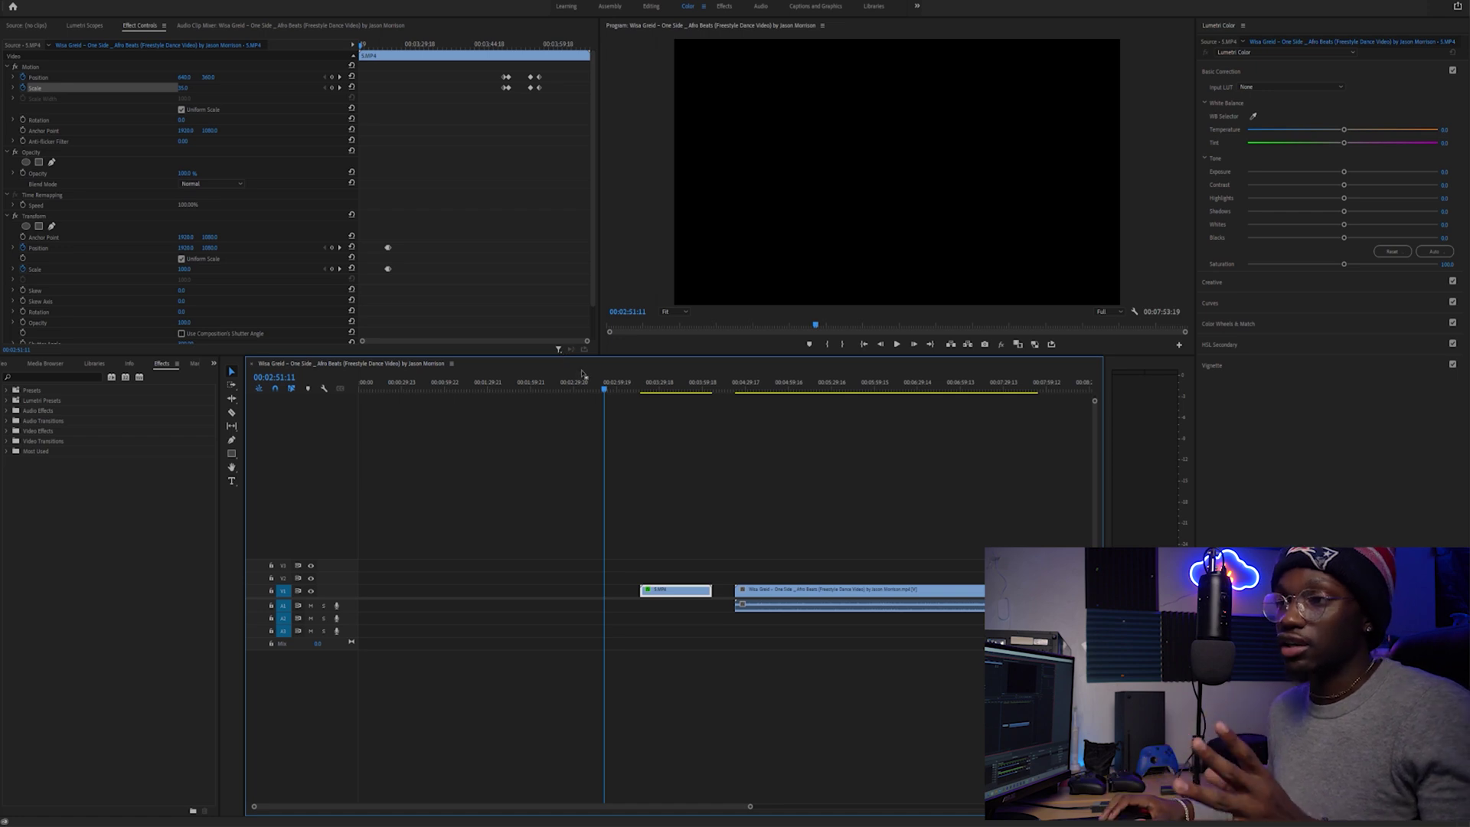
Step: Select Transform under Most Used, then its Scale and Position keyframes, and return before the zoom
click(6, 452)
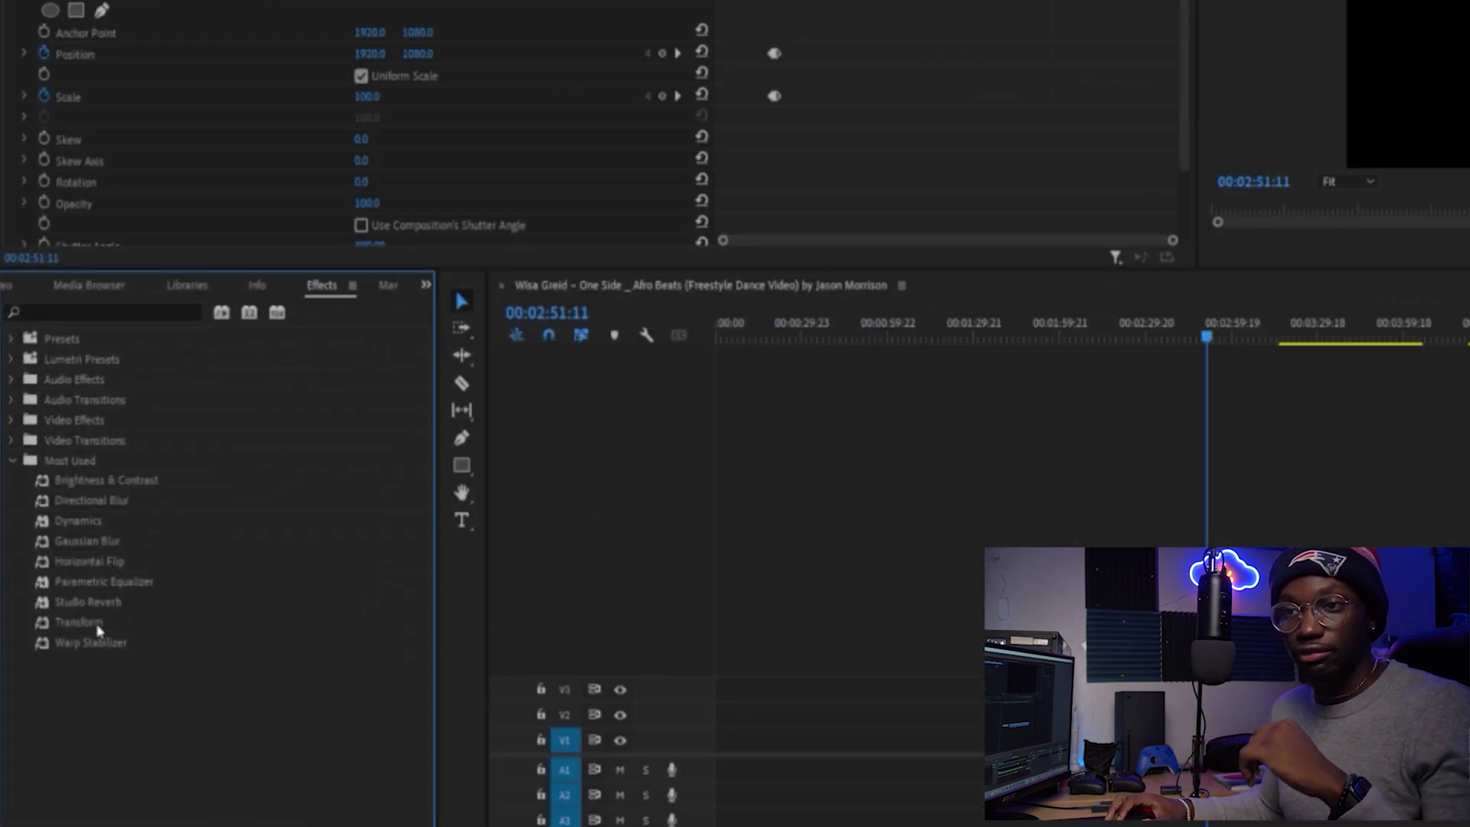
click(98, 629)
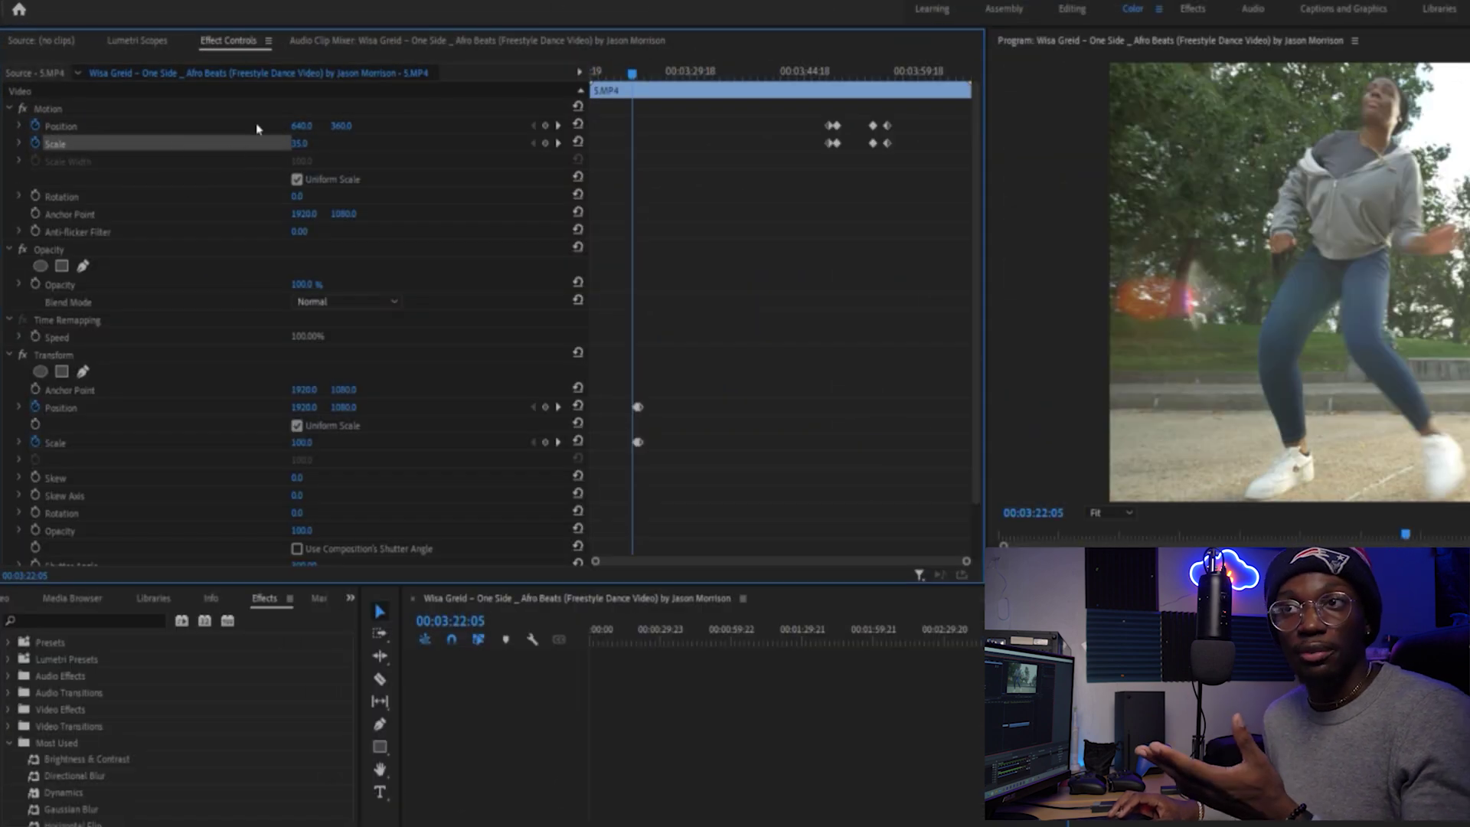
click(95, 447)
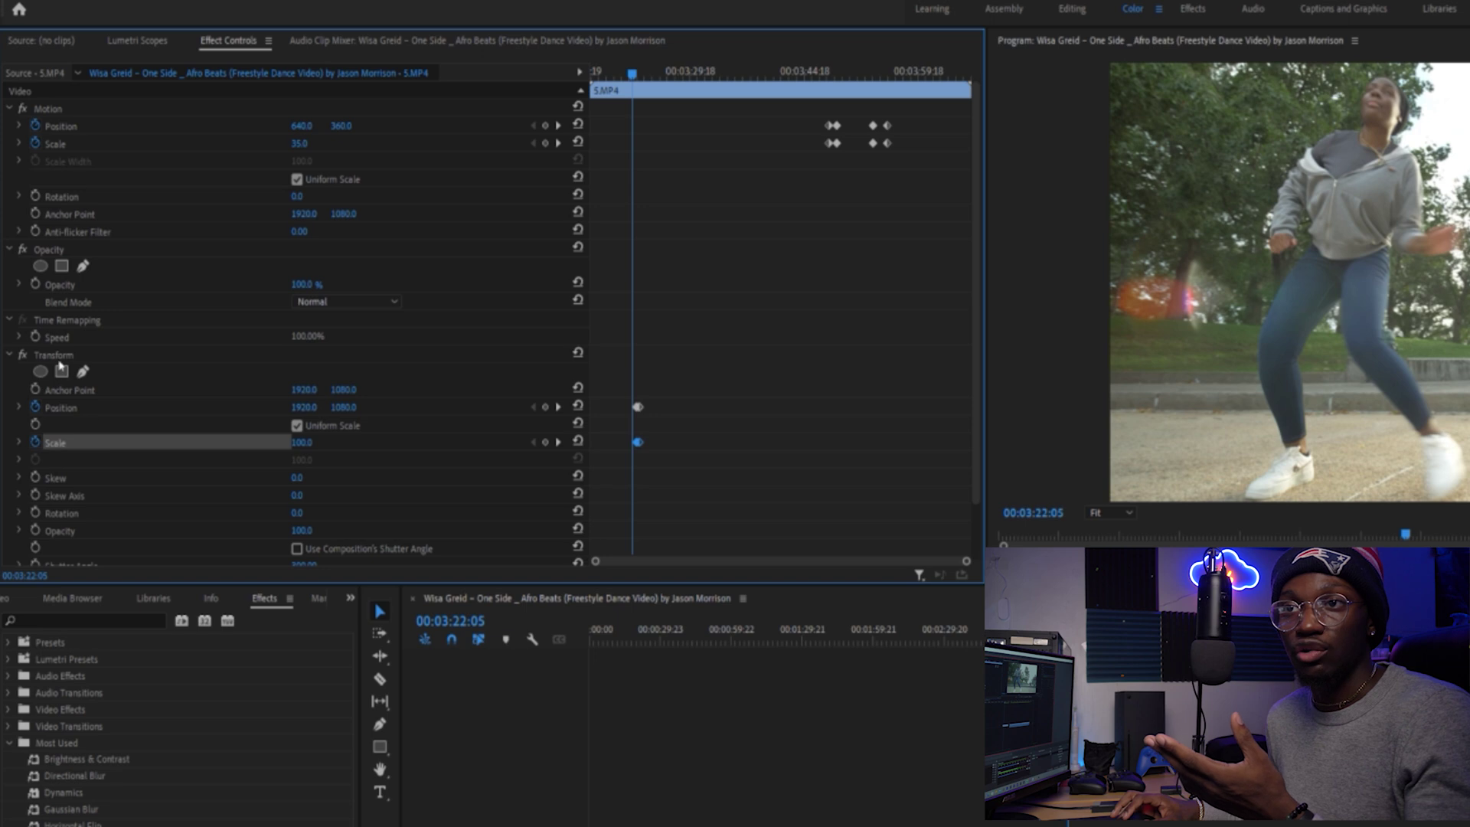
click(73, 412)
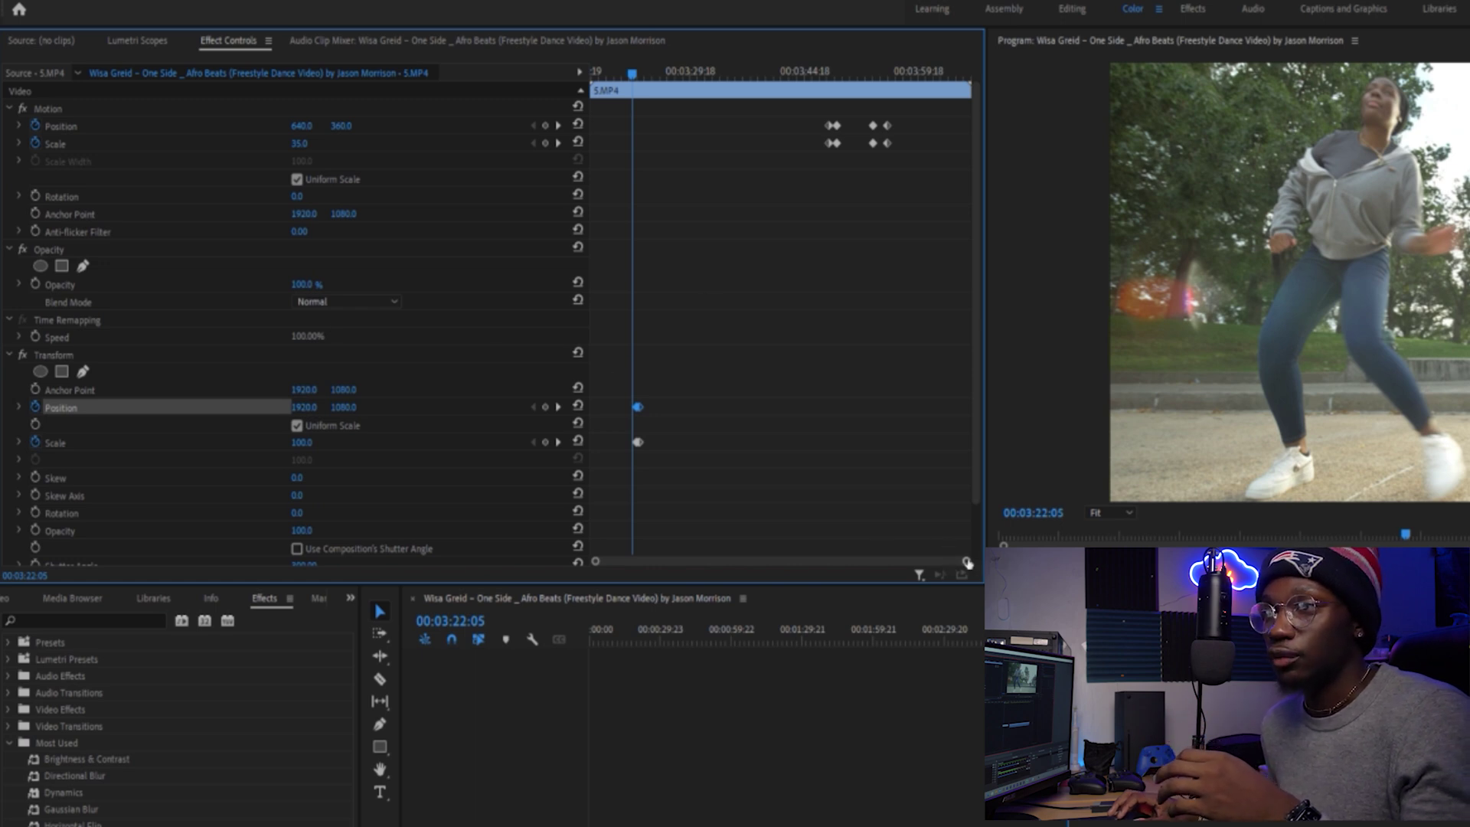
mouse_move(616, 81)
mouse_down()
mouse_move(600, 76)
mouse_move(628, 87)
mouse_up()
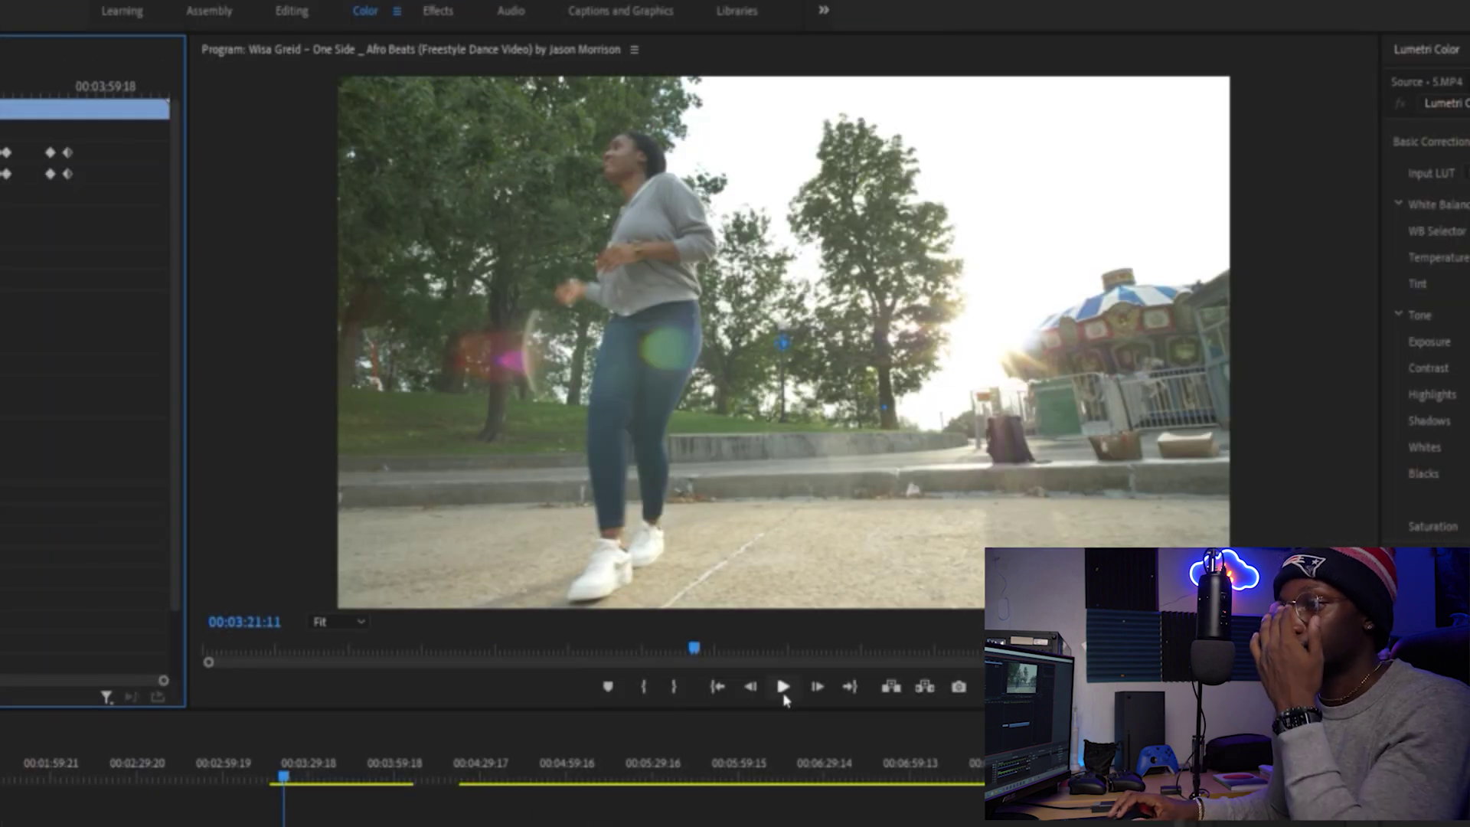
click(783, 694)
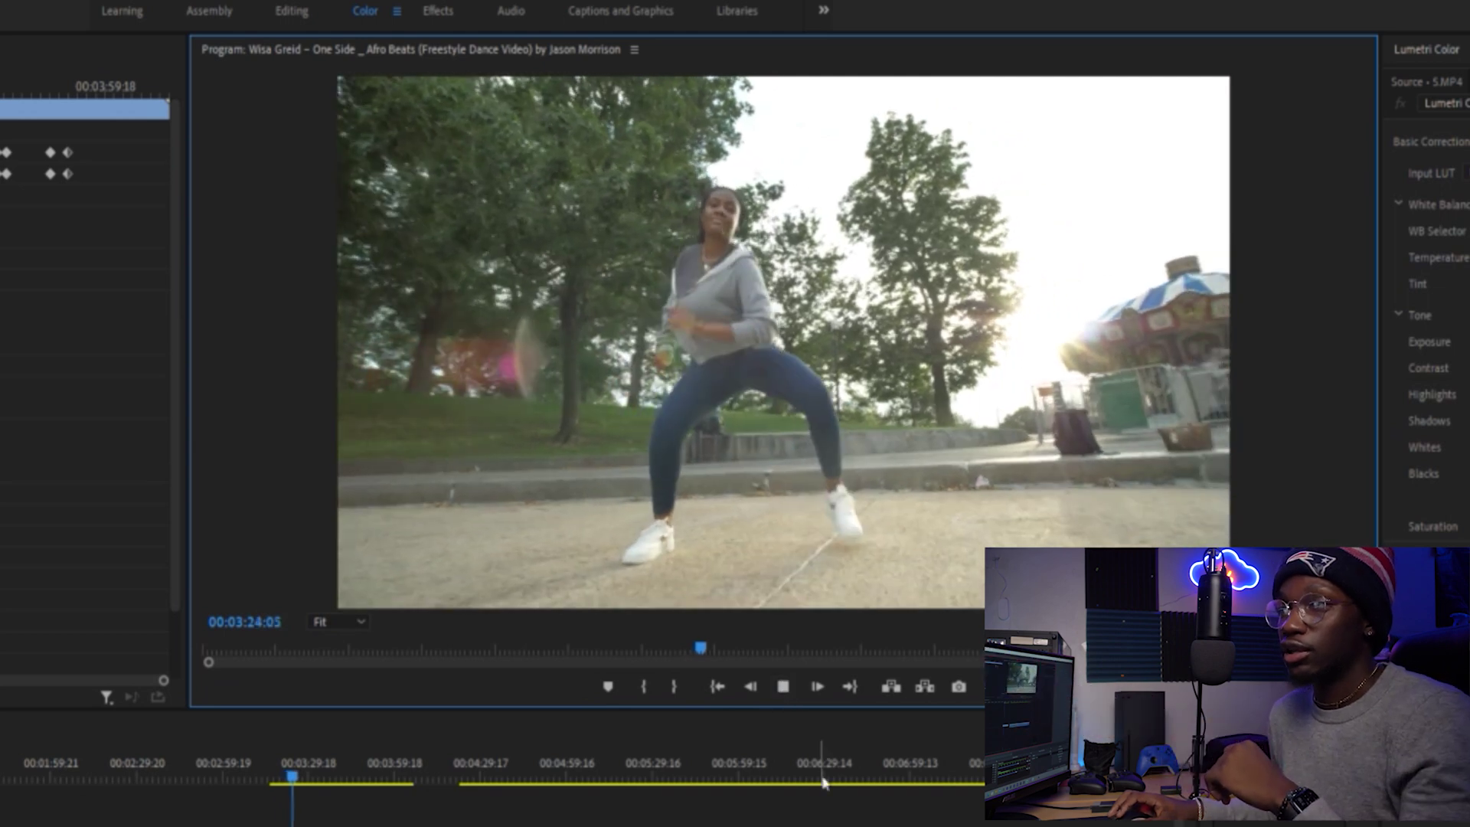
click(784, 689)
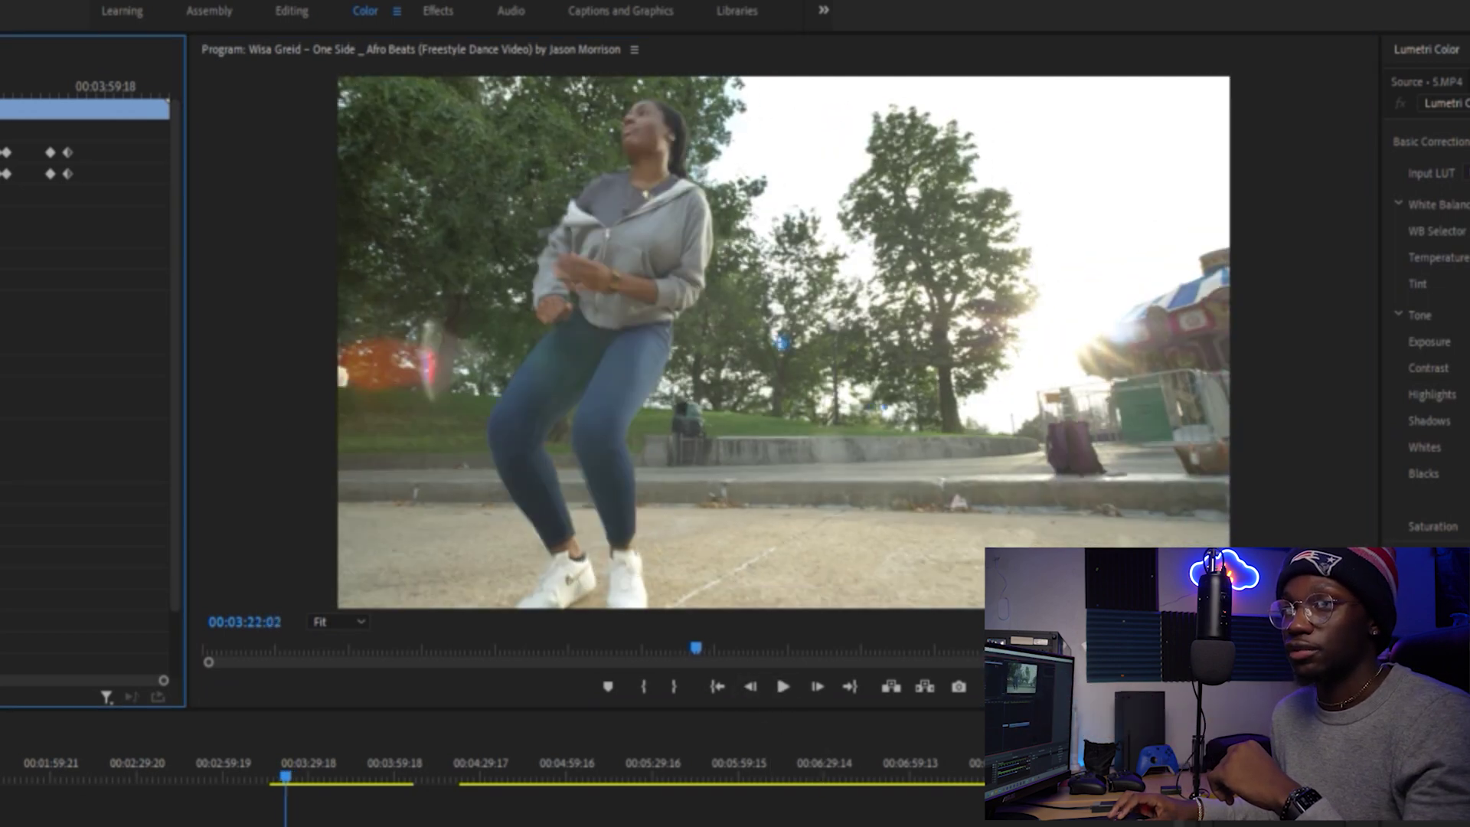
key(space)
click(784, 689)
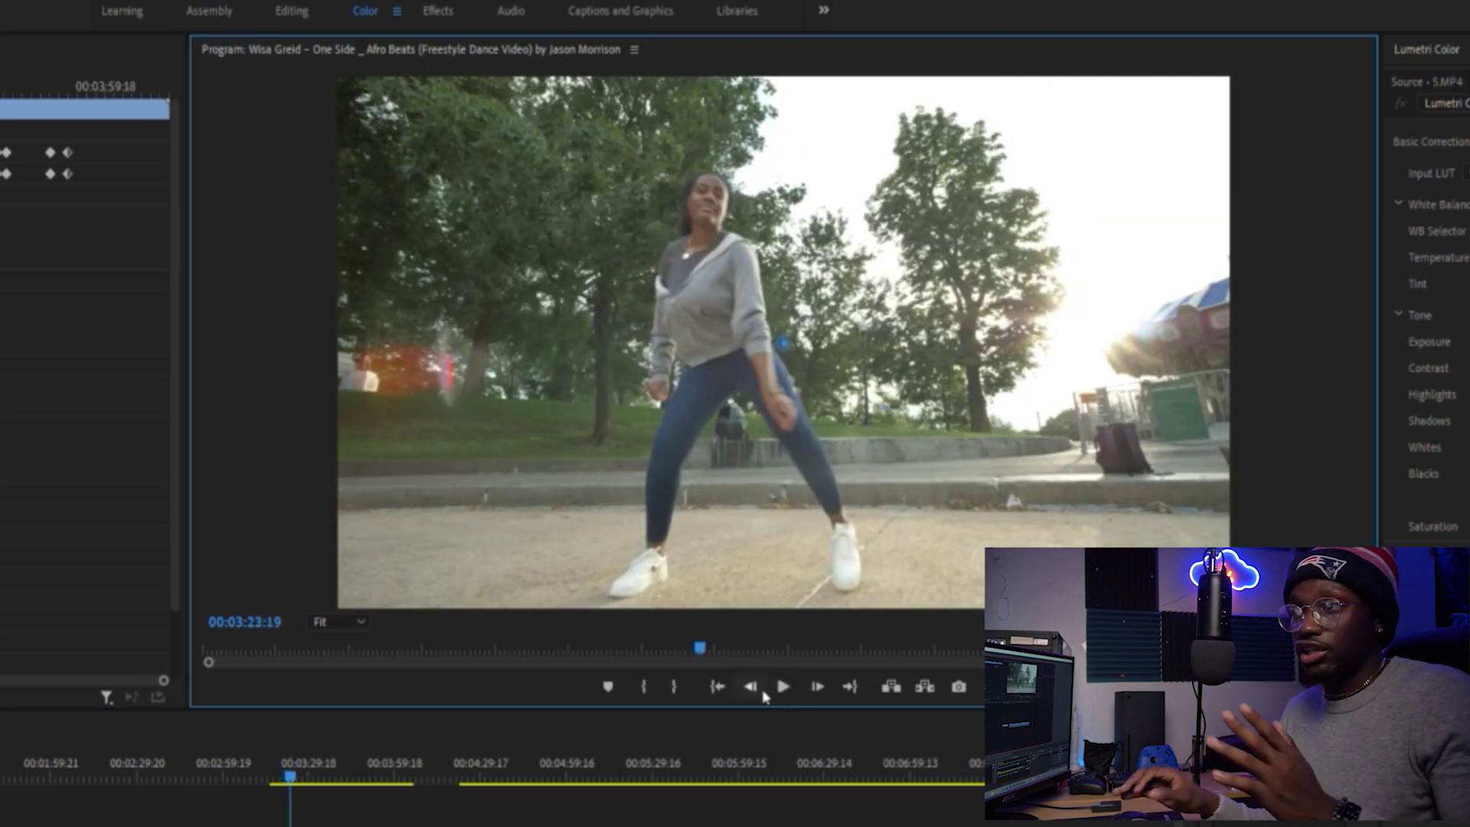
click(96, 590)
scroll(94, 589, down, 3)
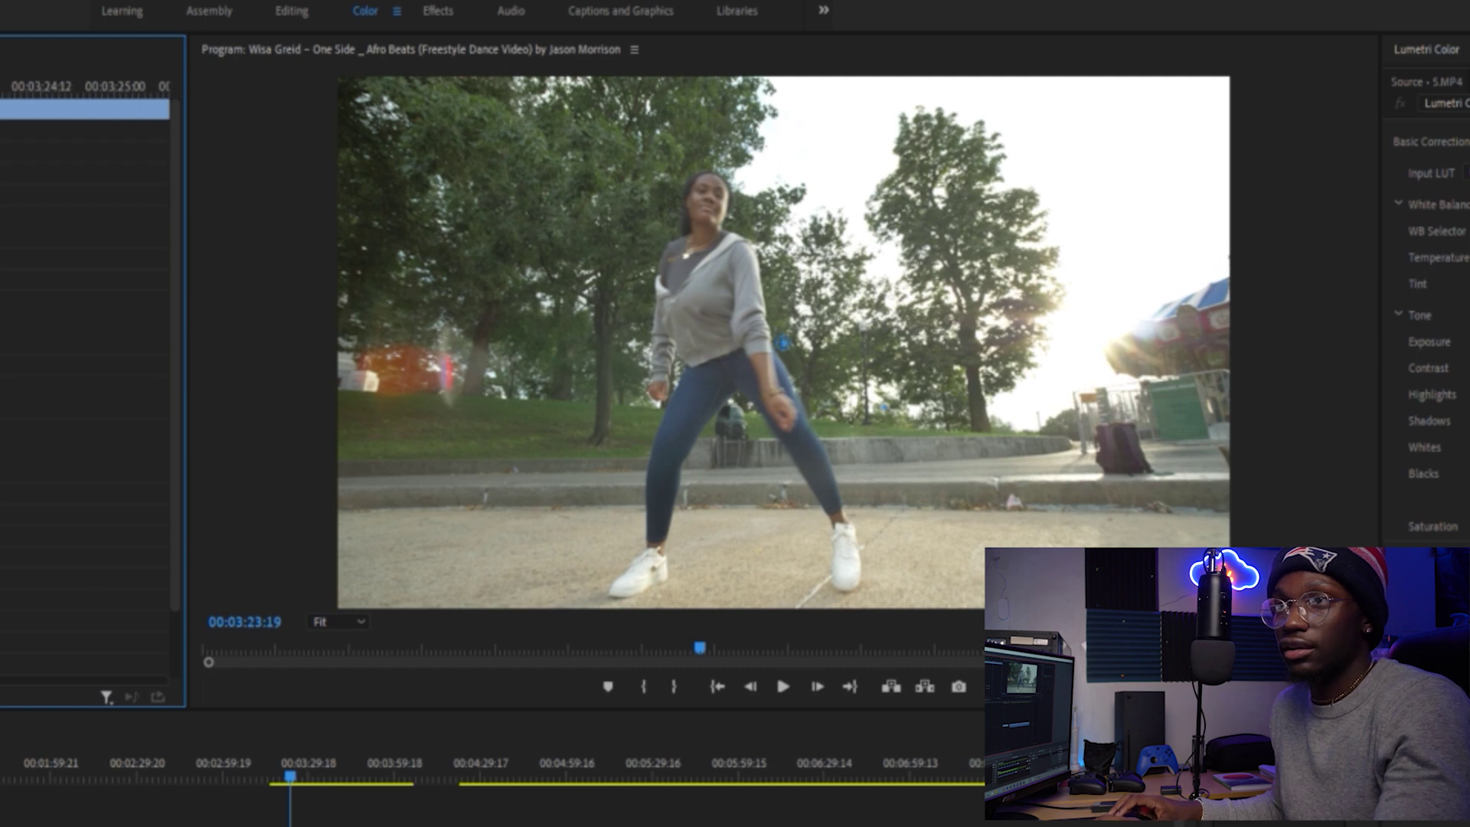
key(j)
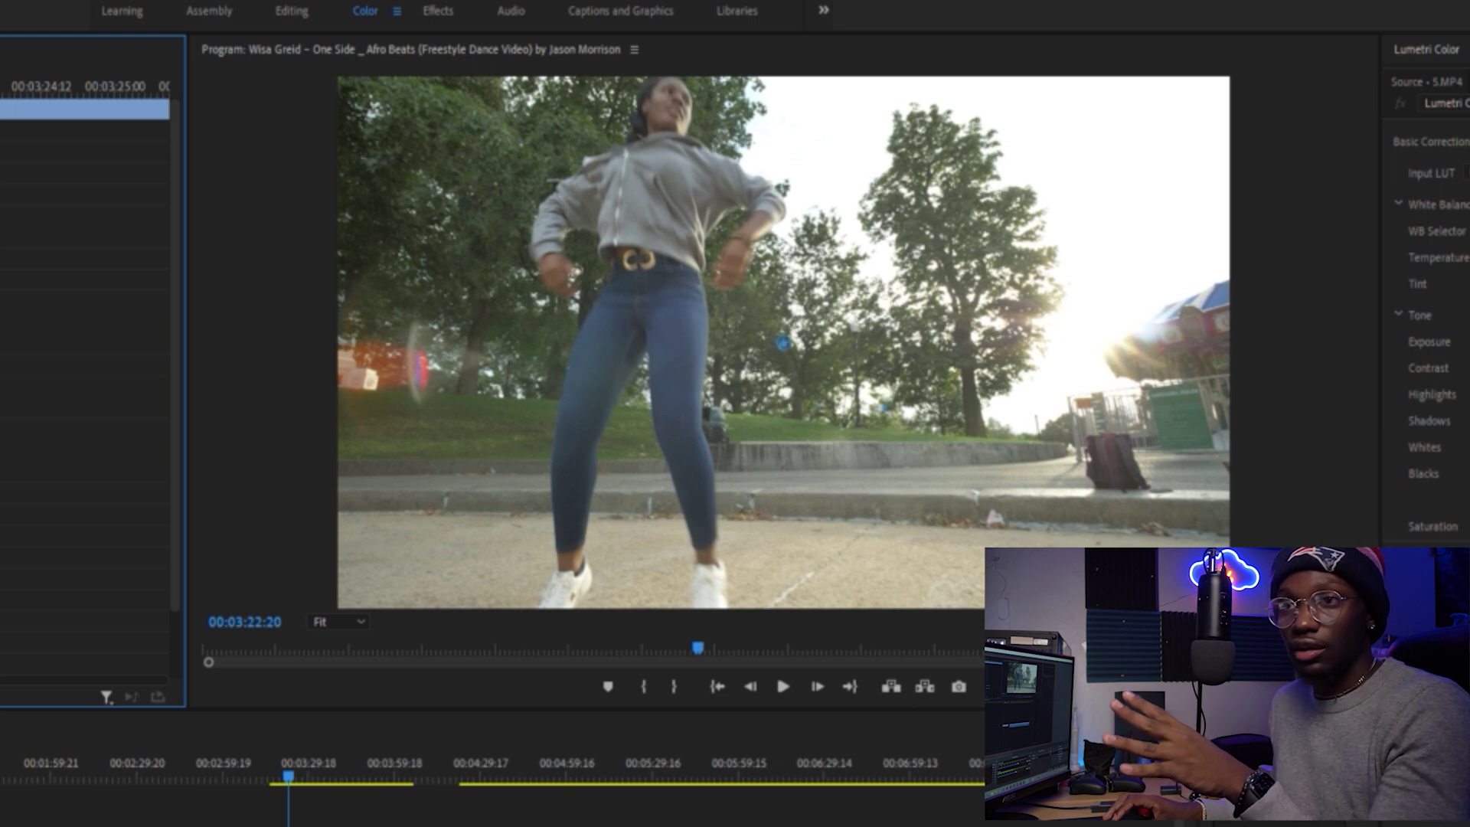
key(Right)
key(Right)
key(Right)
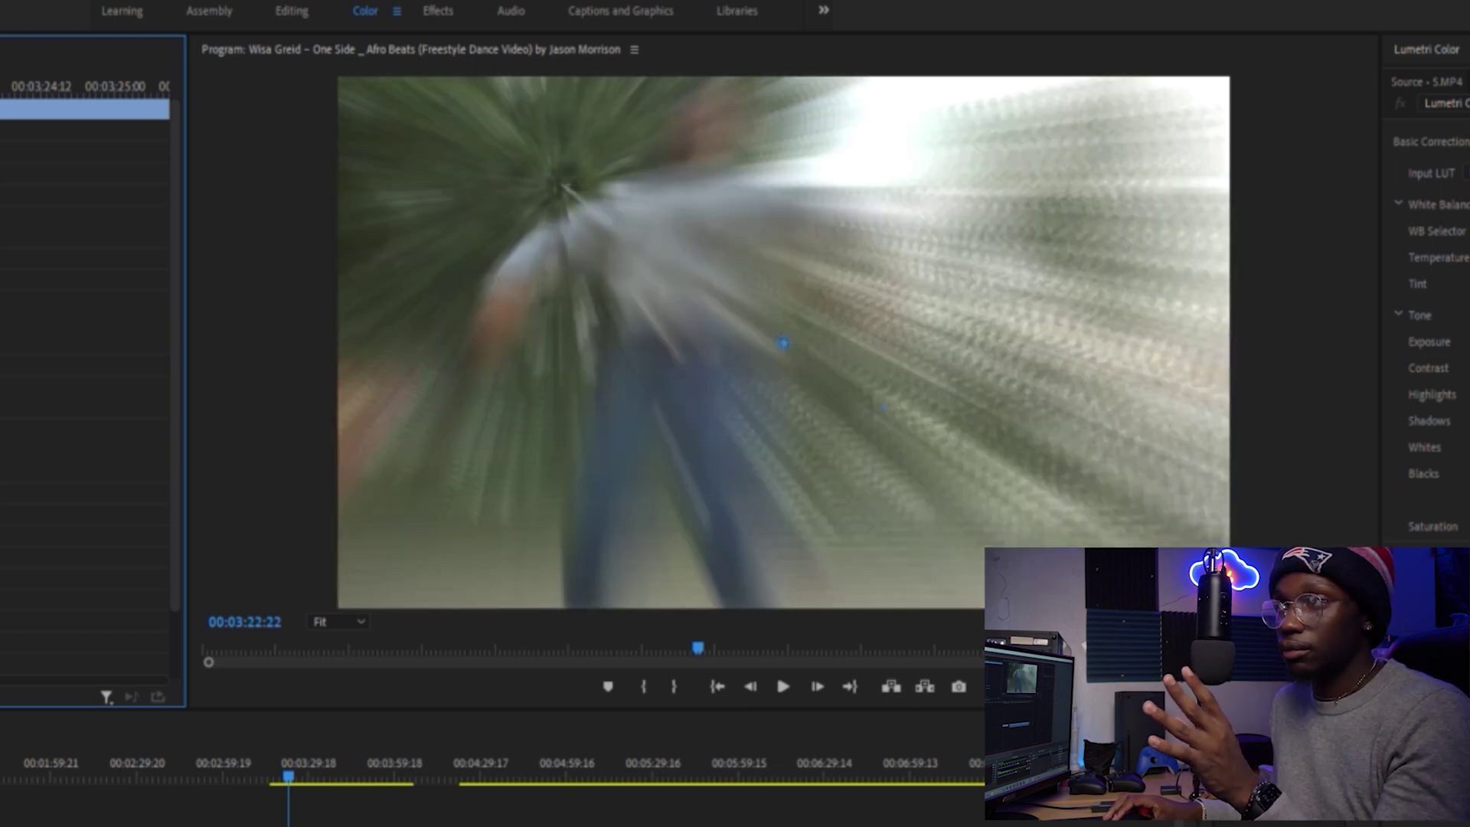
key(Right)
key(Right)
key(Right)
key(Right)
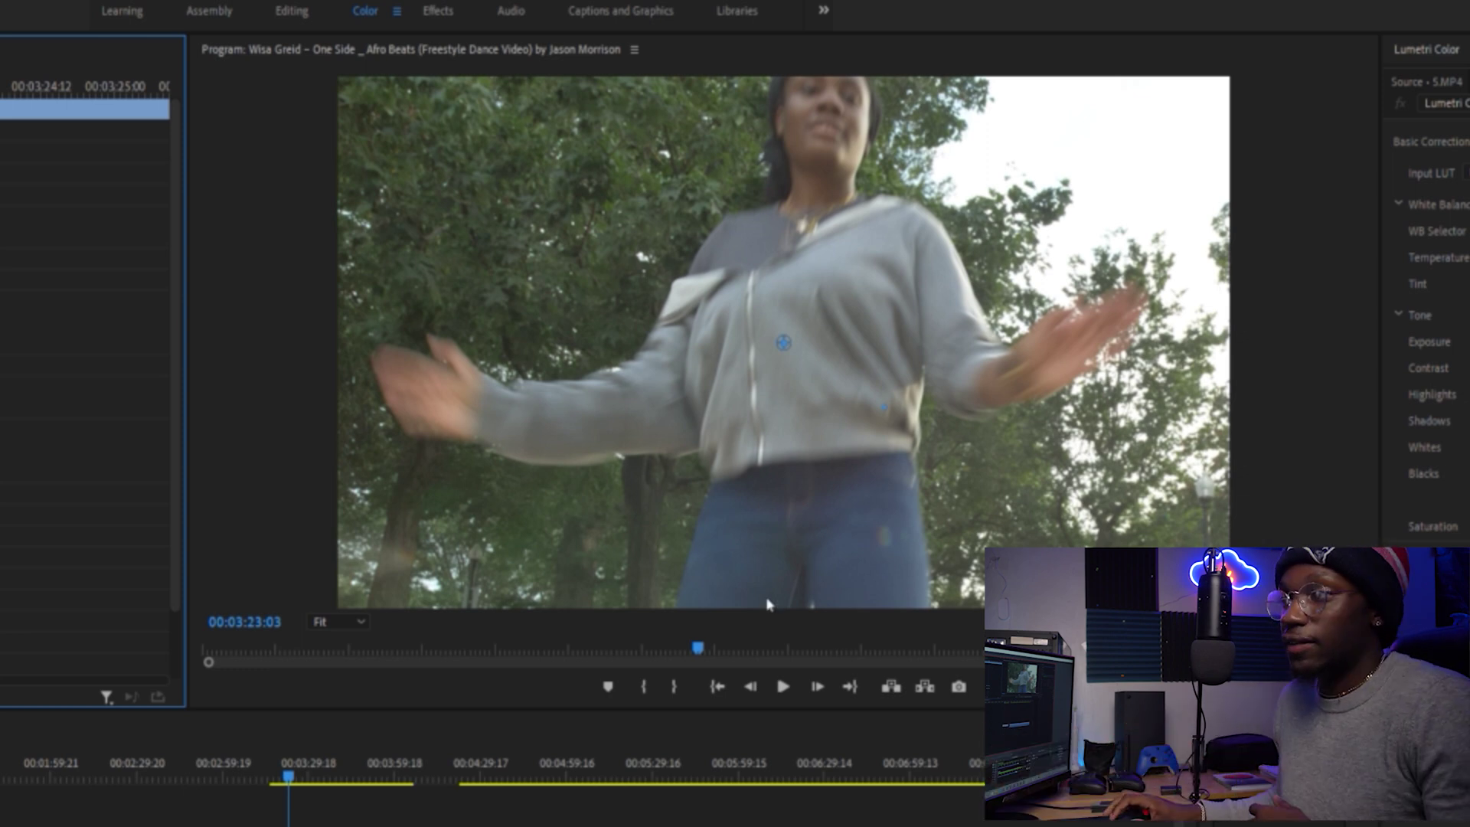
click(781, 685)
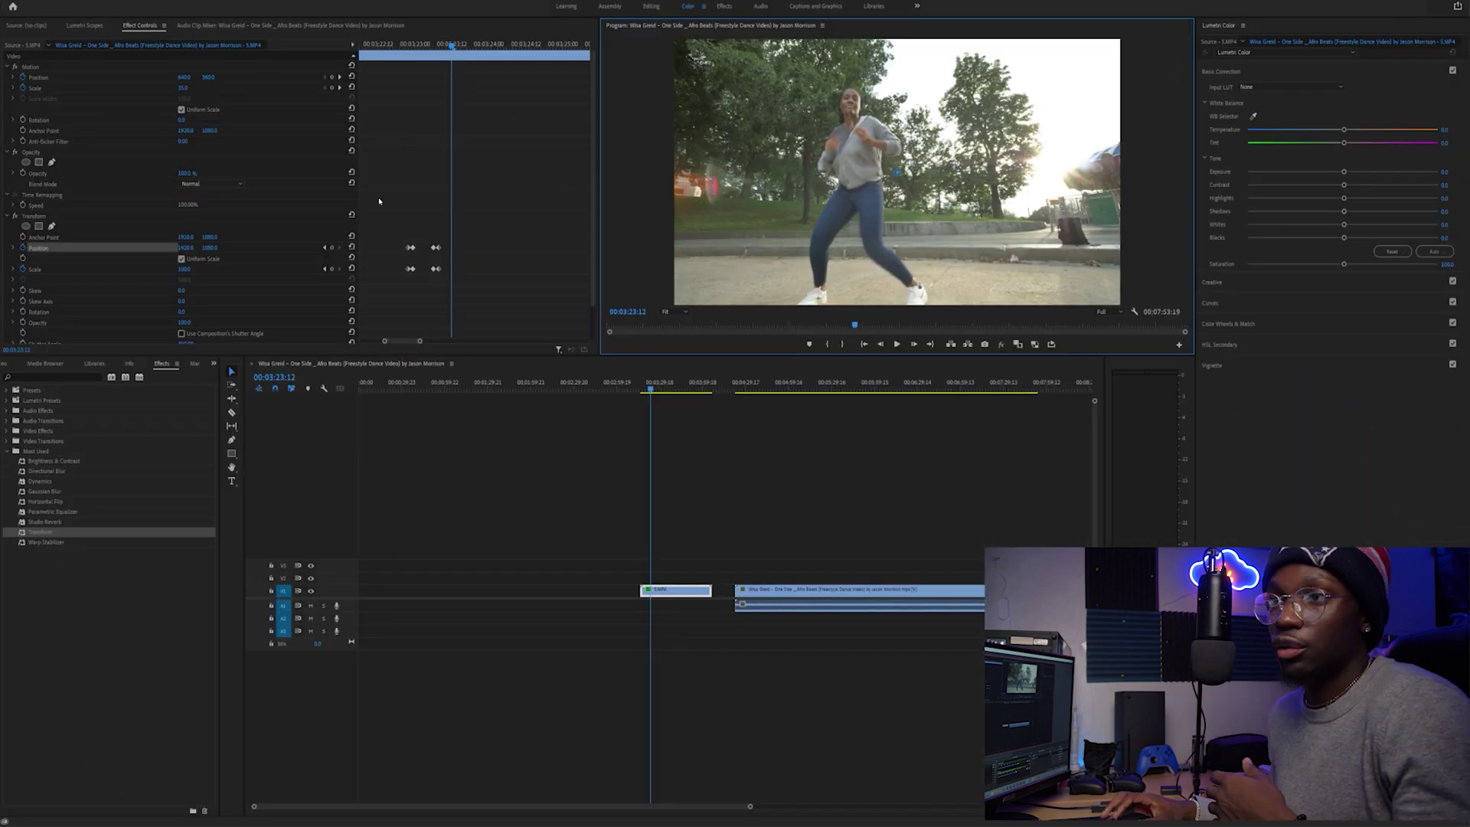
Step: Delete the Transform Position and Scale keyframes and park the playhead on the clap frame
click(379, 200)
scroll(380, 201, down, 1)
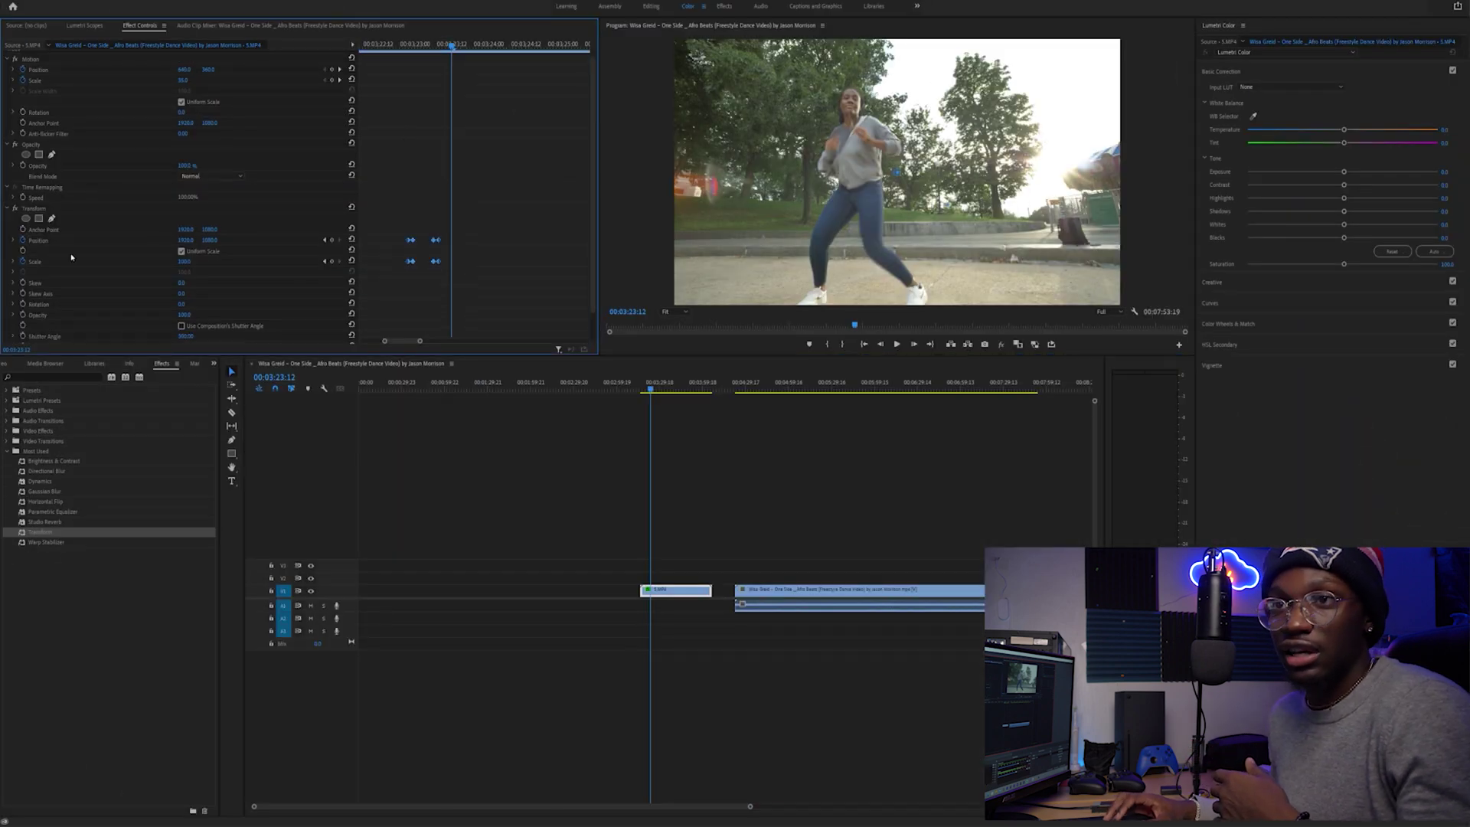
click(779, 422)
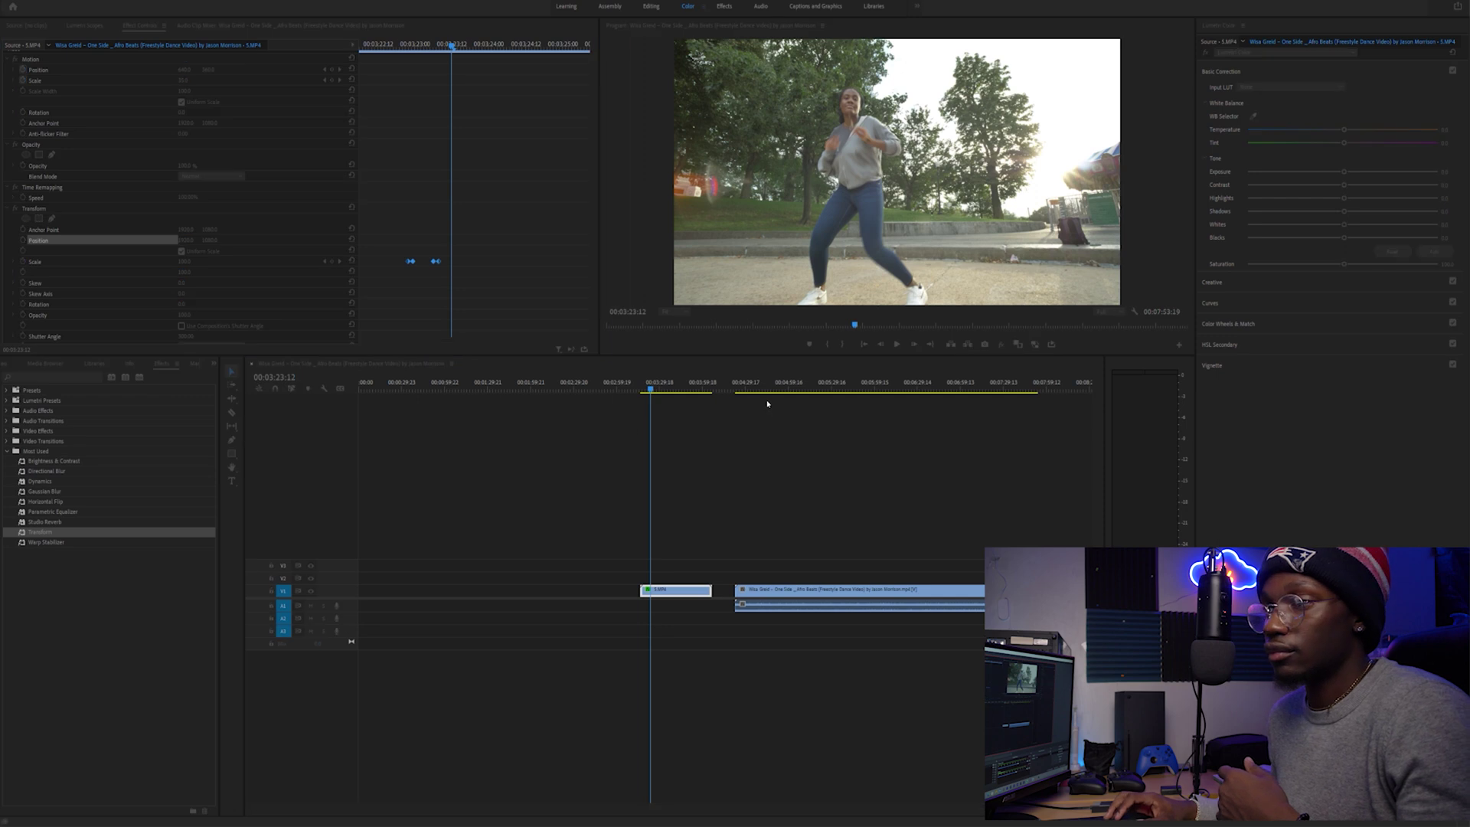
click(762, 424)
click(385, 47)
drag(385, 45, 396, 49)
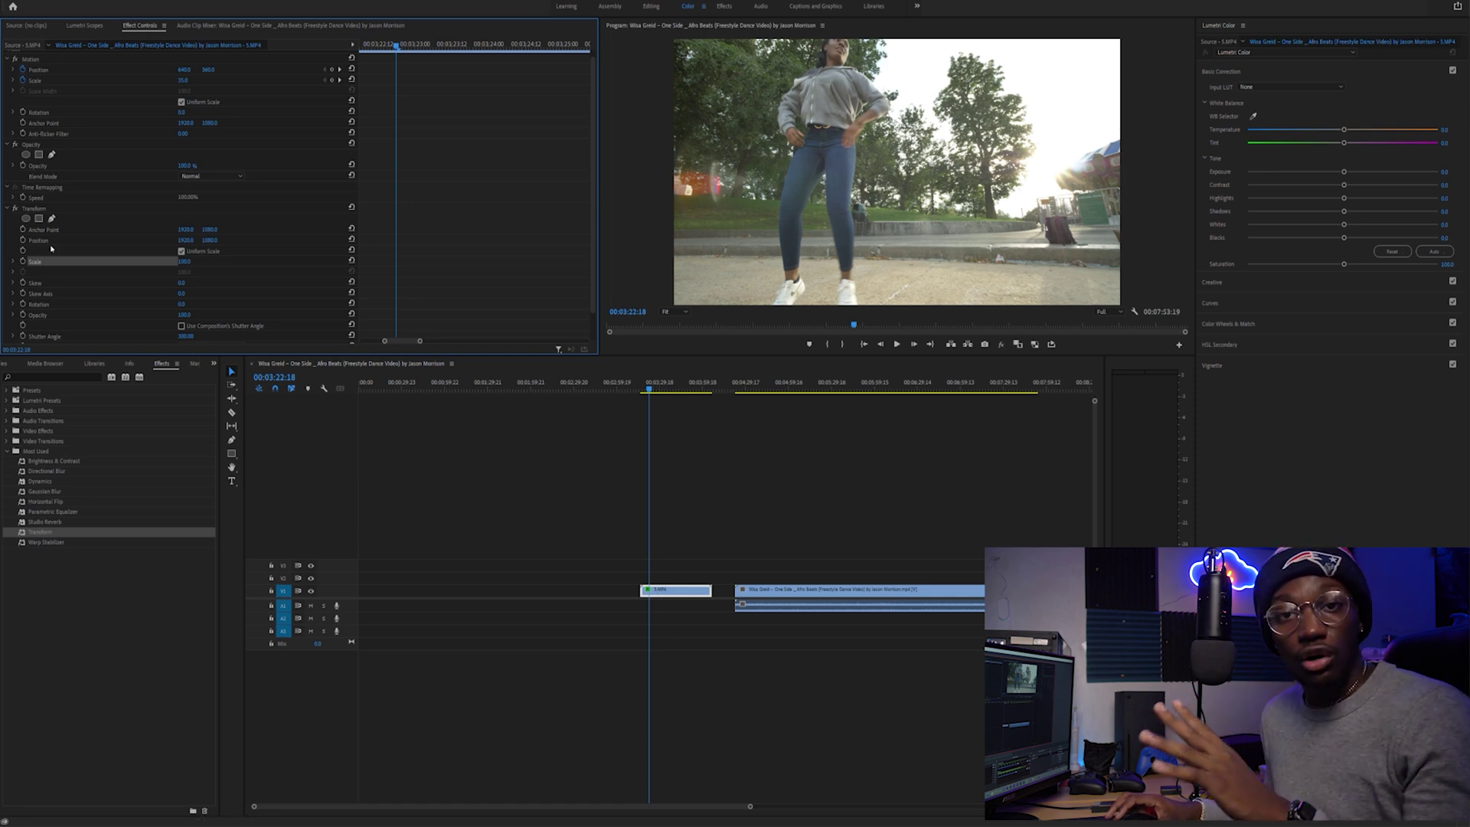
Step: Turn off the sequence shutter angle and keyframe Transform Scale at 150 plus Position at the clap
scroll(149, 288, down, 2)
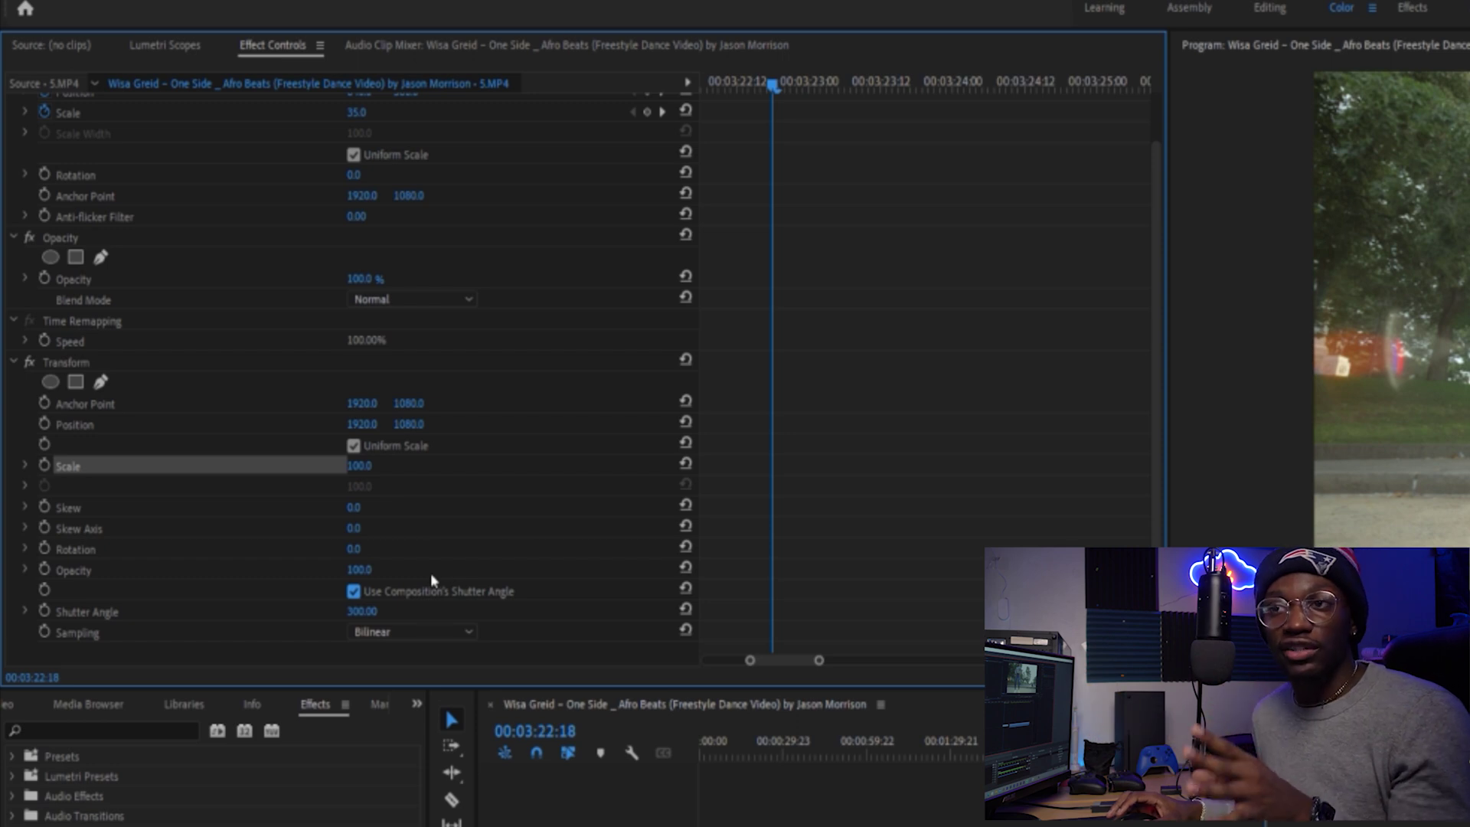
click(355, 593)
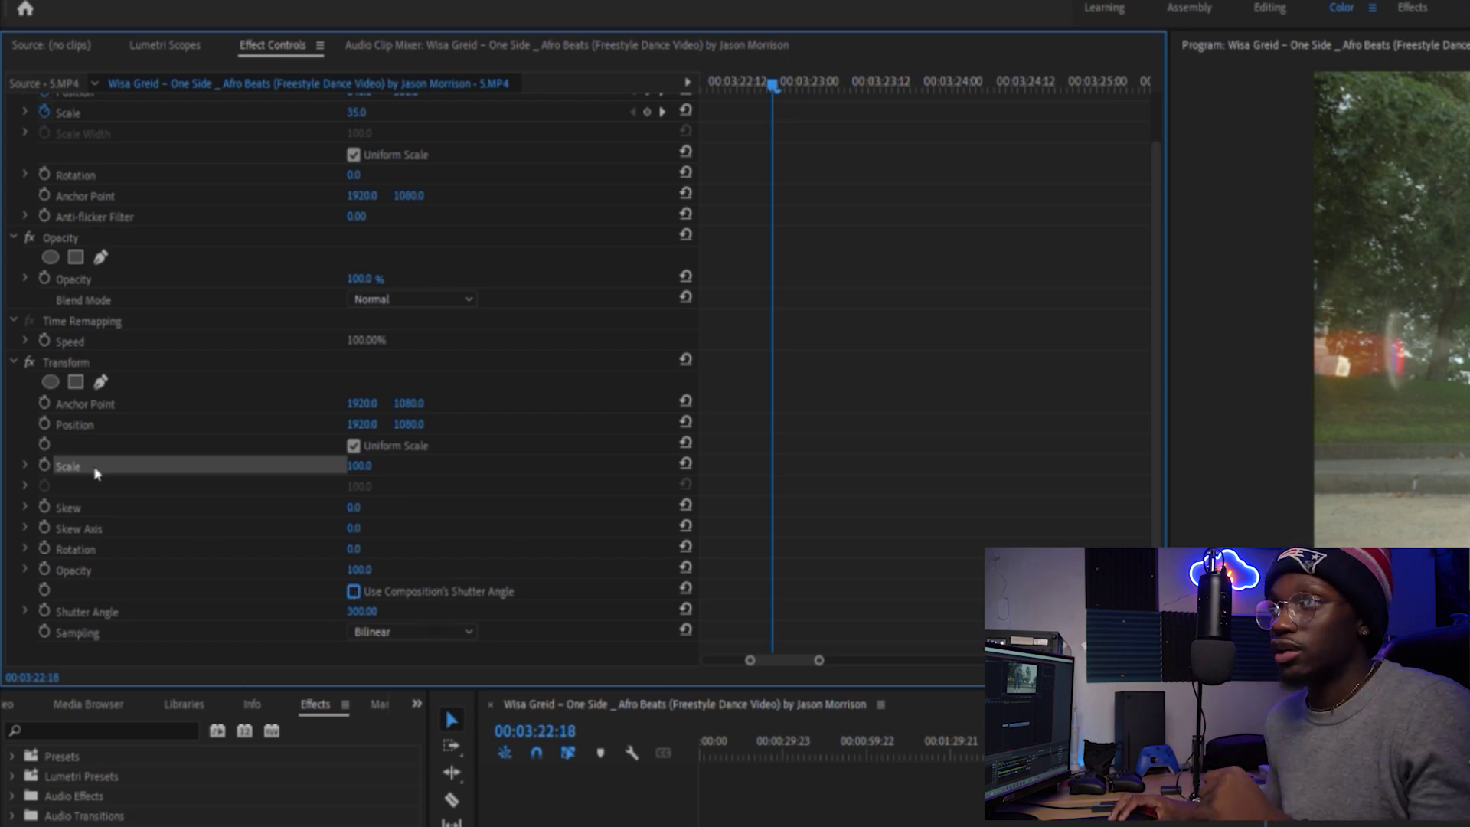
click(44, 466)
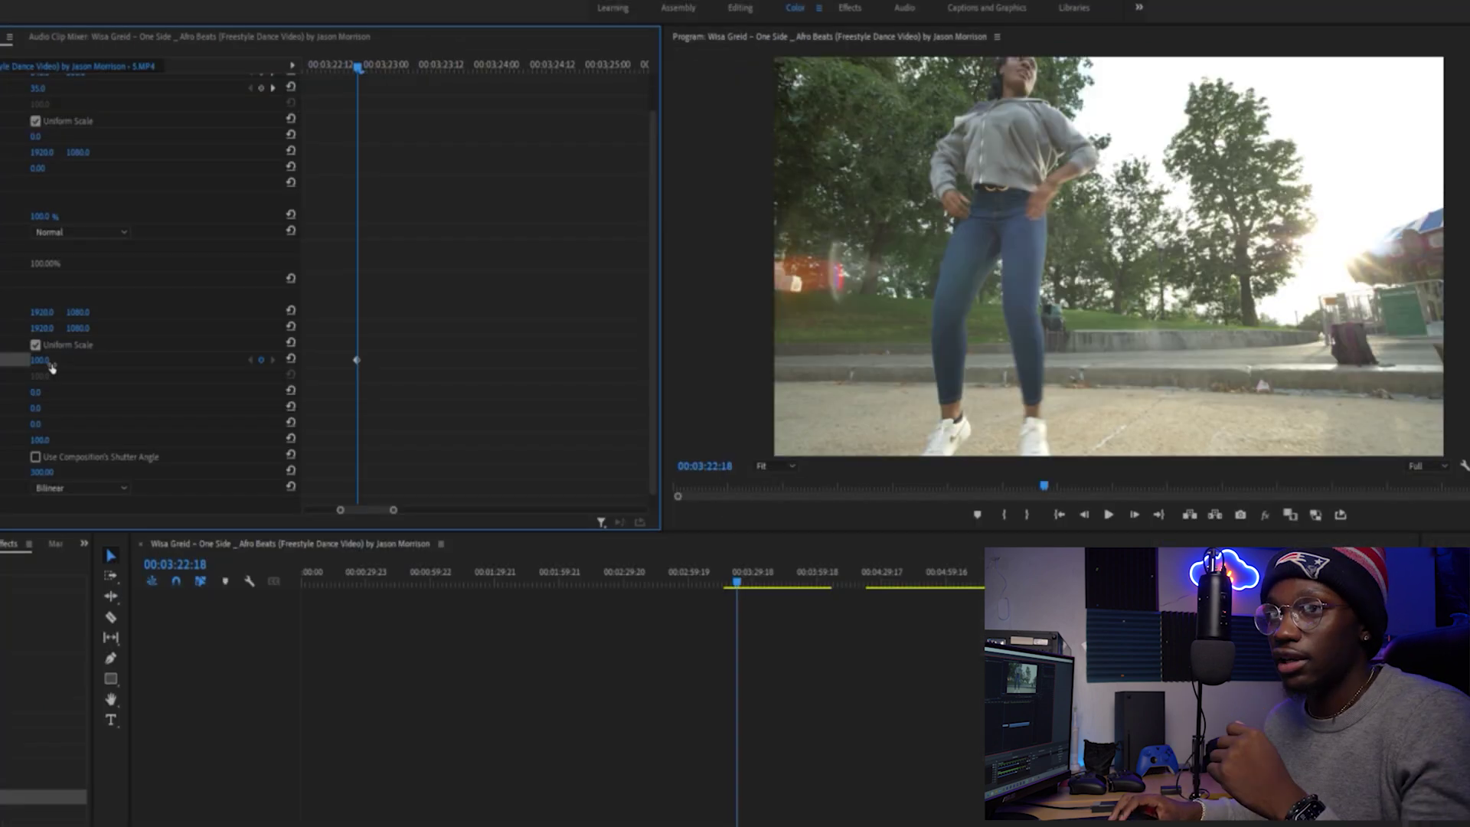
drag(46, 360, 50, 360)
click(49, 358)
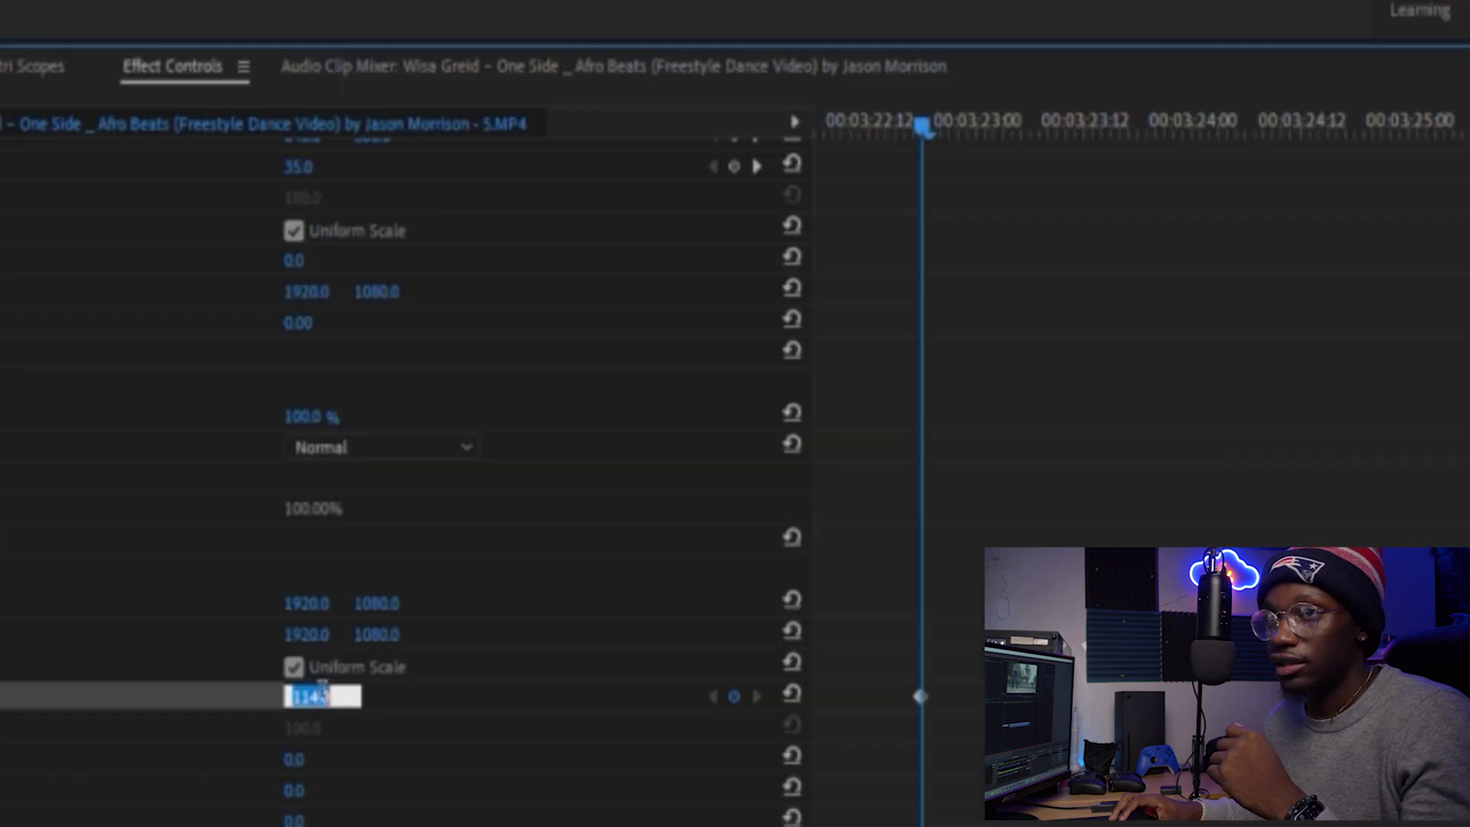
text(130)
key(Return)
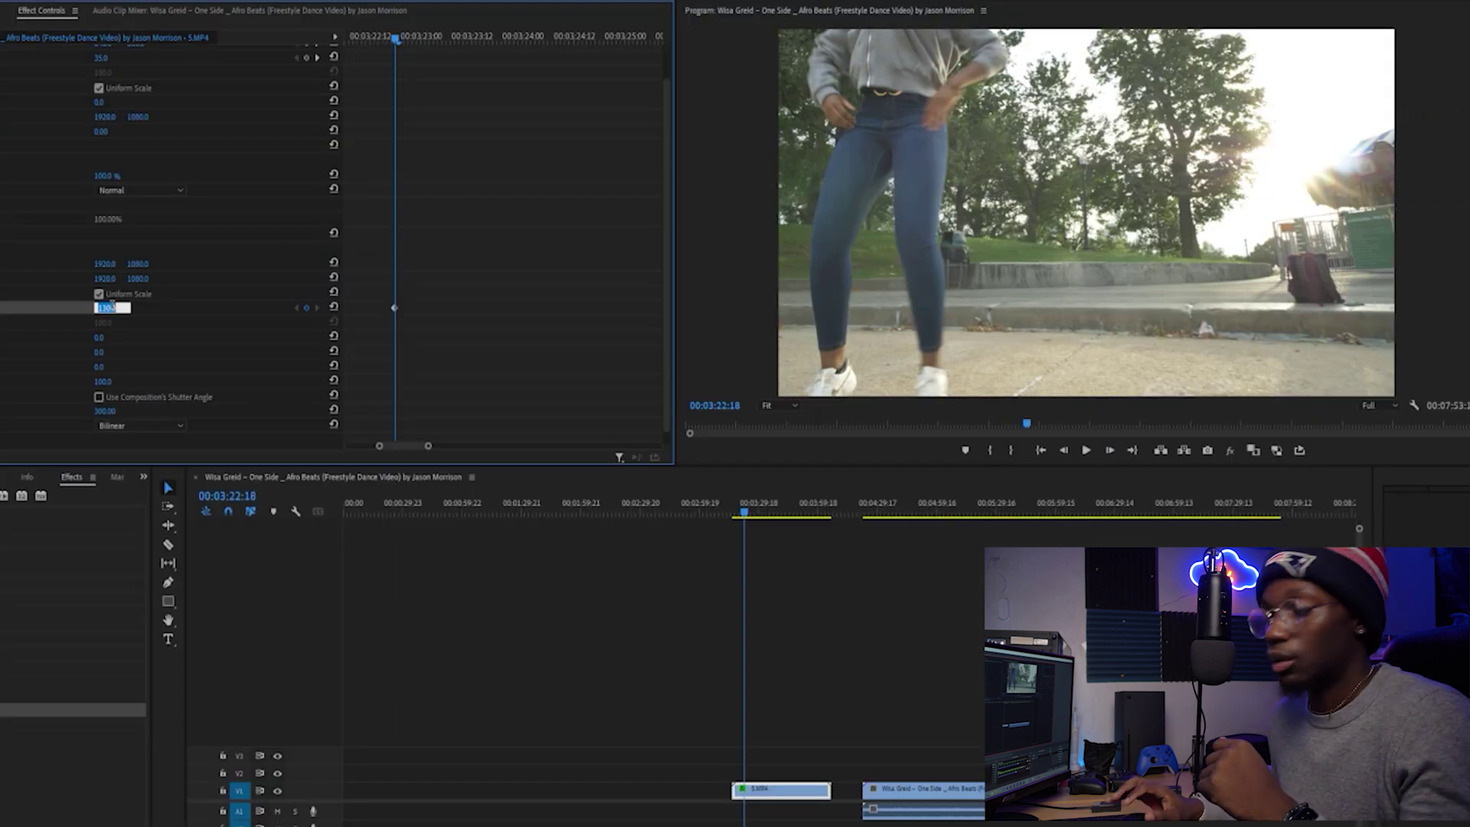
text(150)
key(Return)
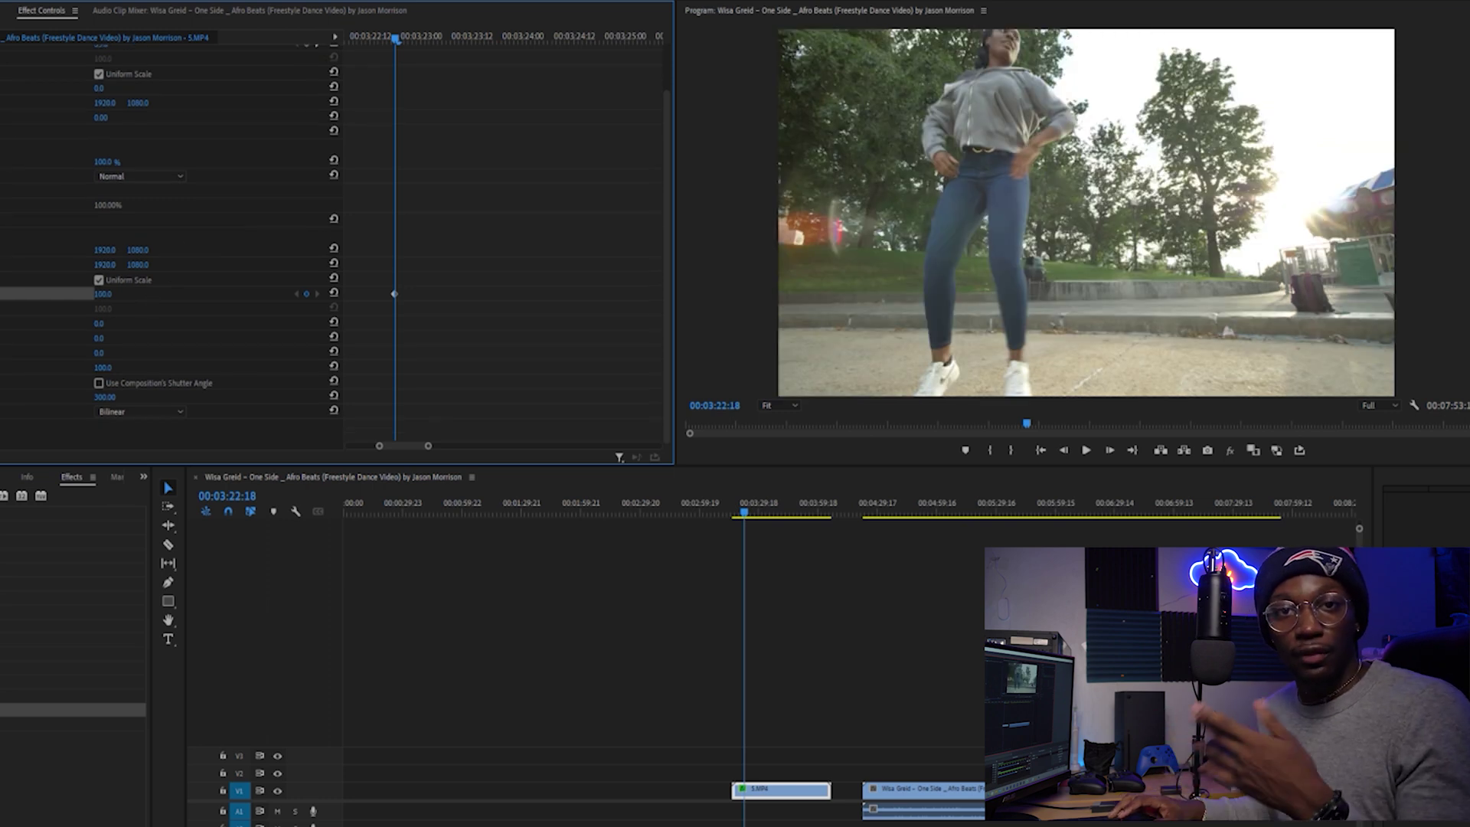
click(46, 264)
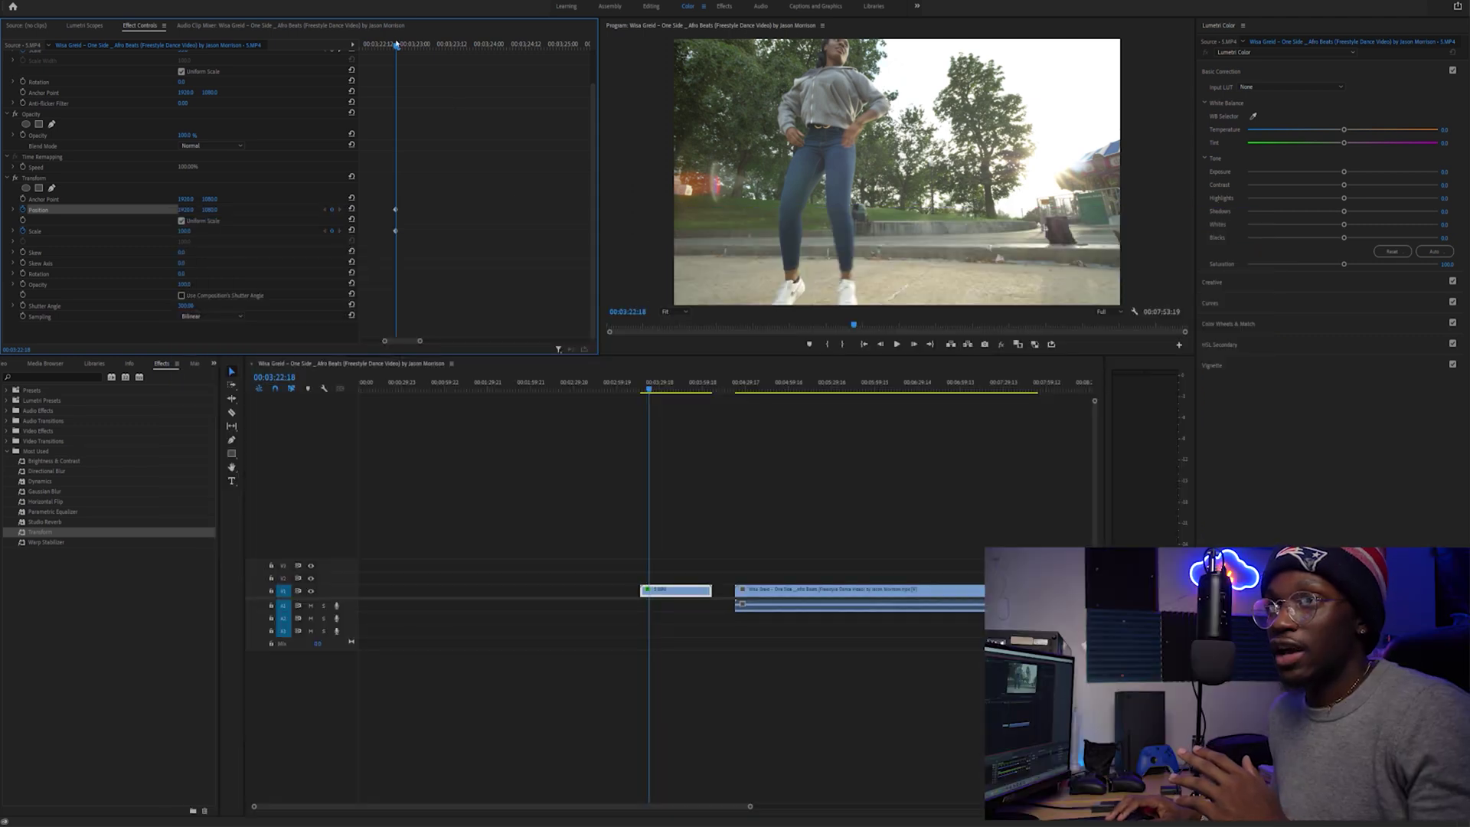
Step: At 03:23:00 key Scale 150 with Position X shifted right, then preview the zoom
drag(396, 44, 415, 47)
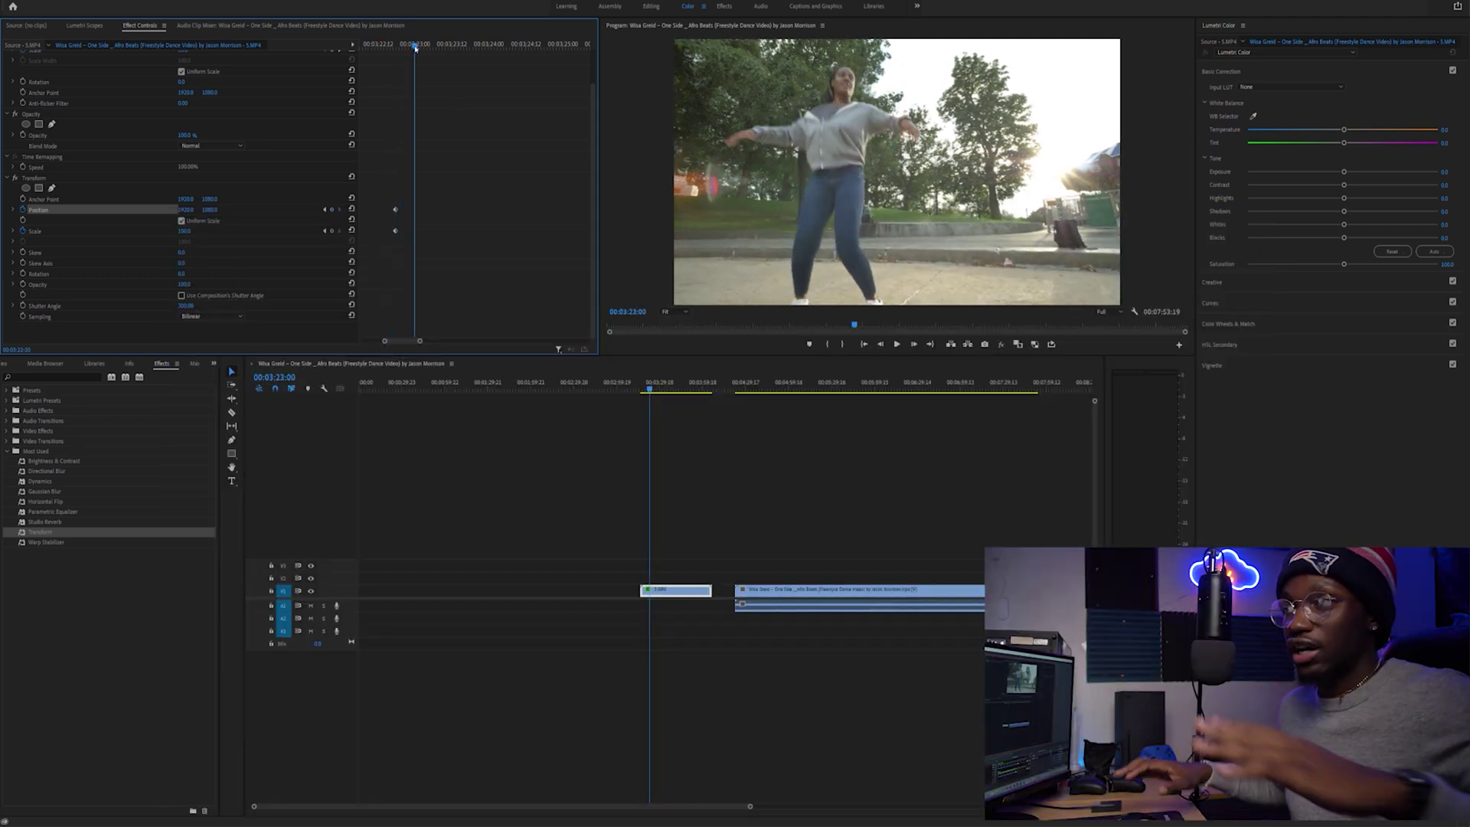
click(333, 216)
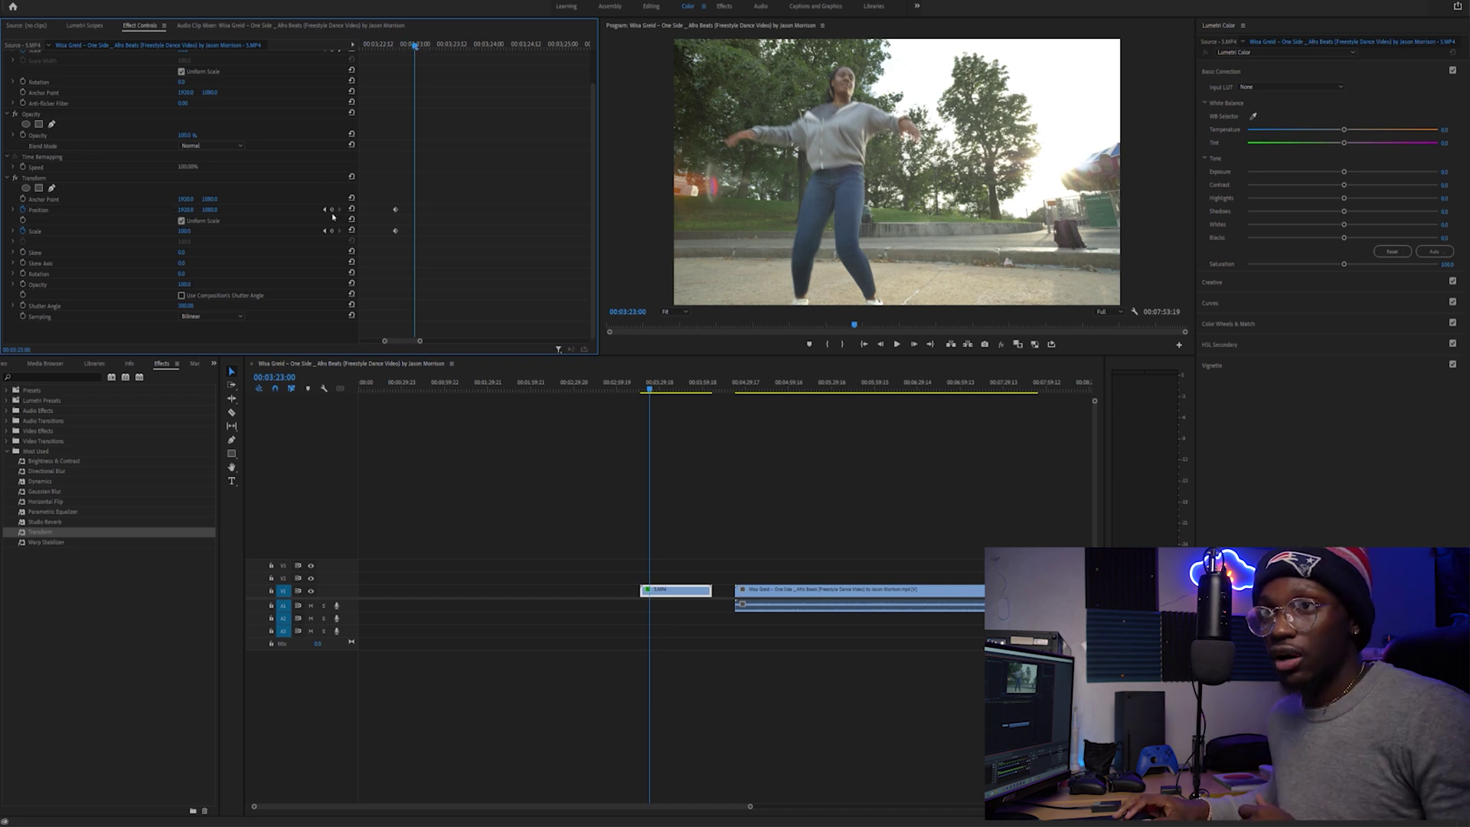
click(329, 230)
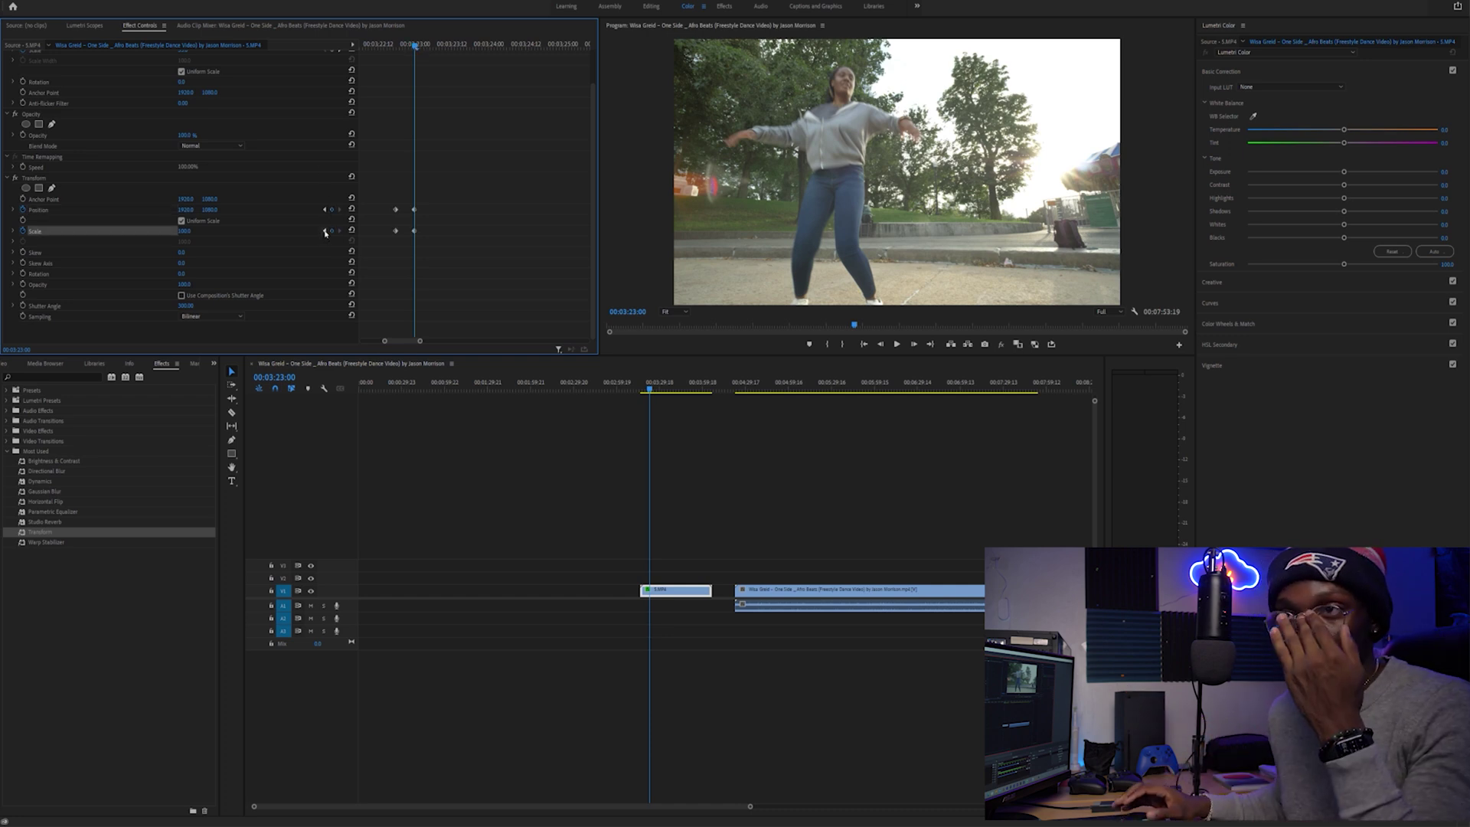
click(184, 230)
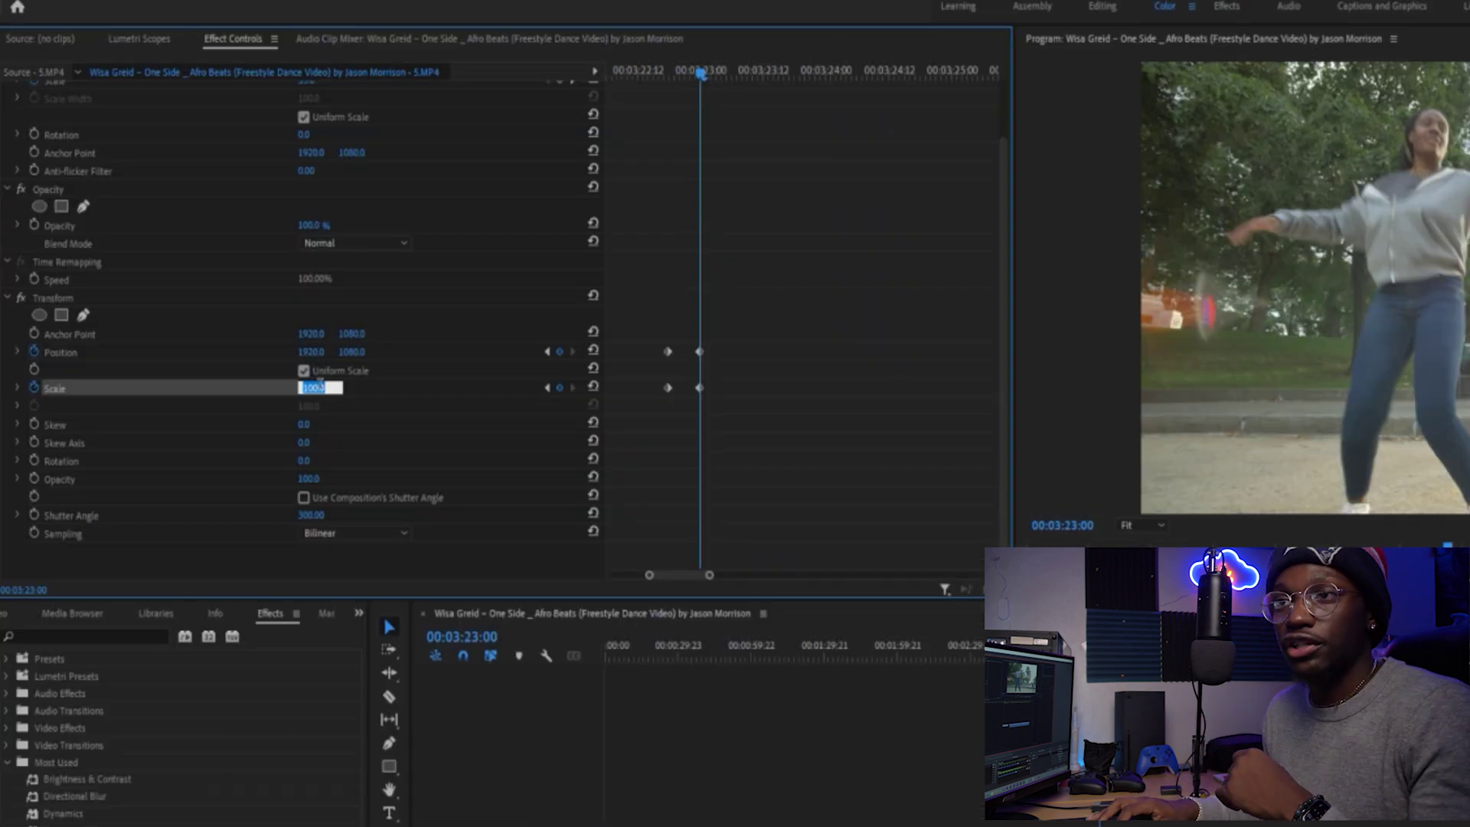
text(150)
key(Return)
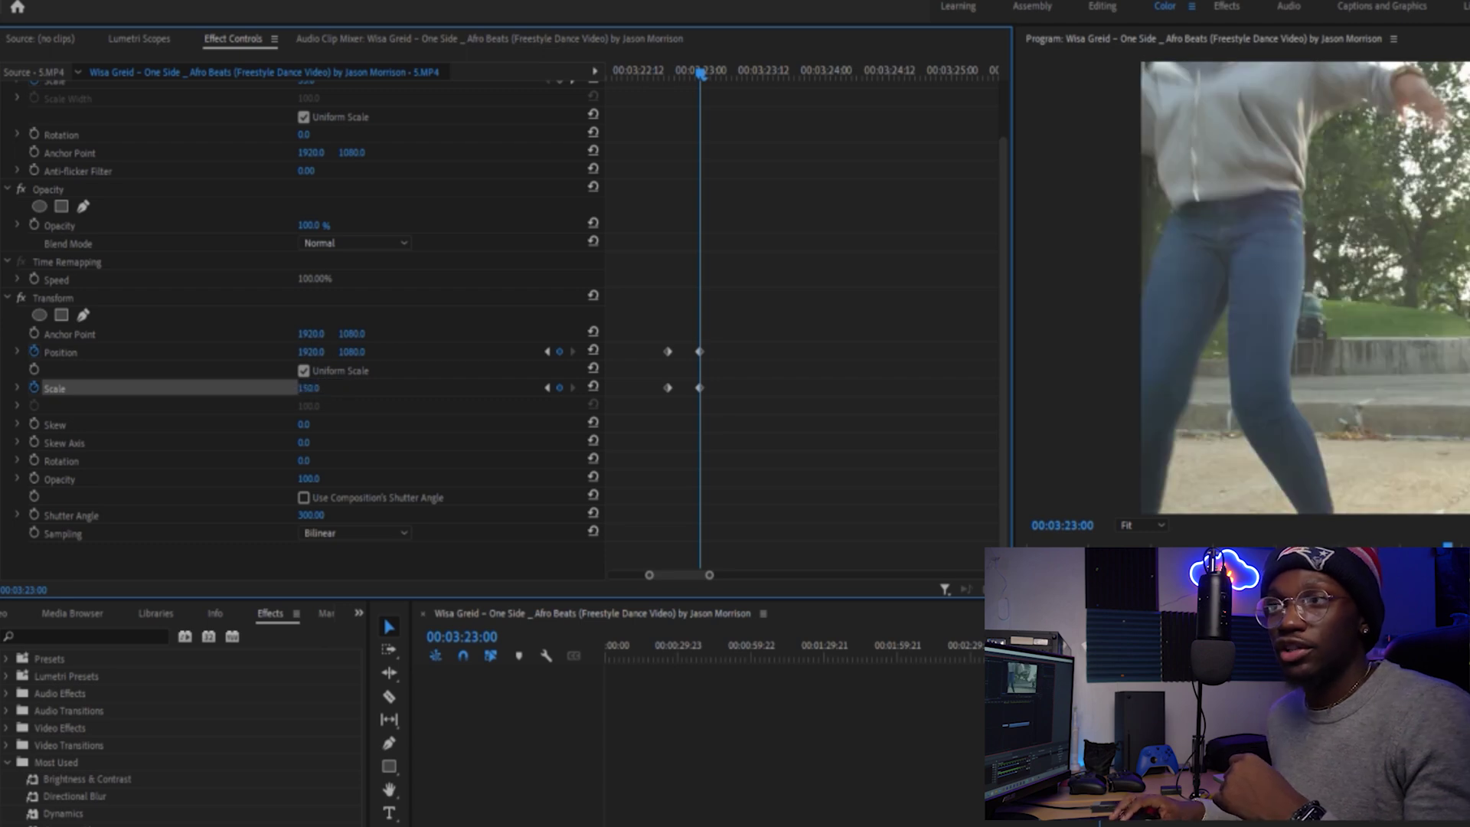
drag(310, 351, 459, 352)
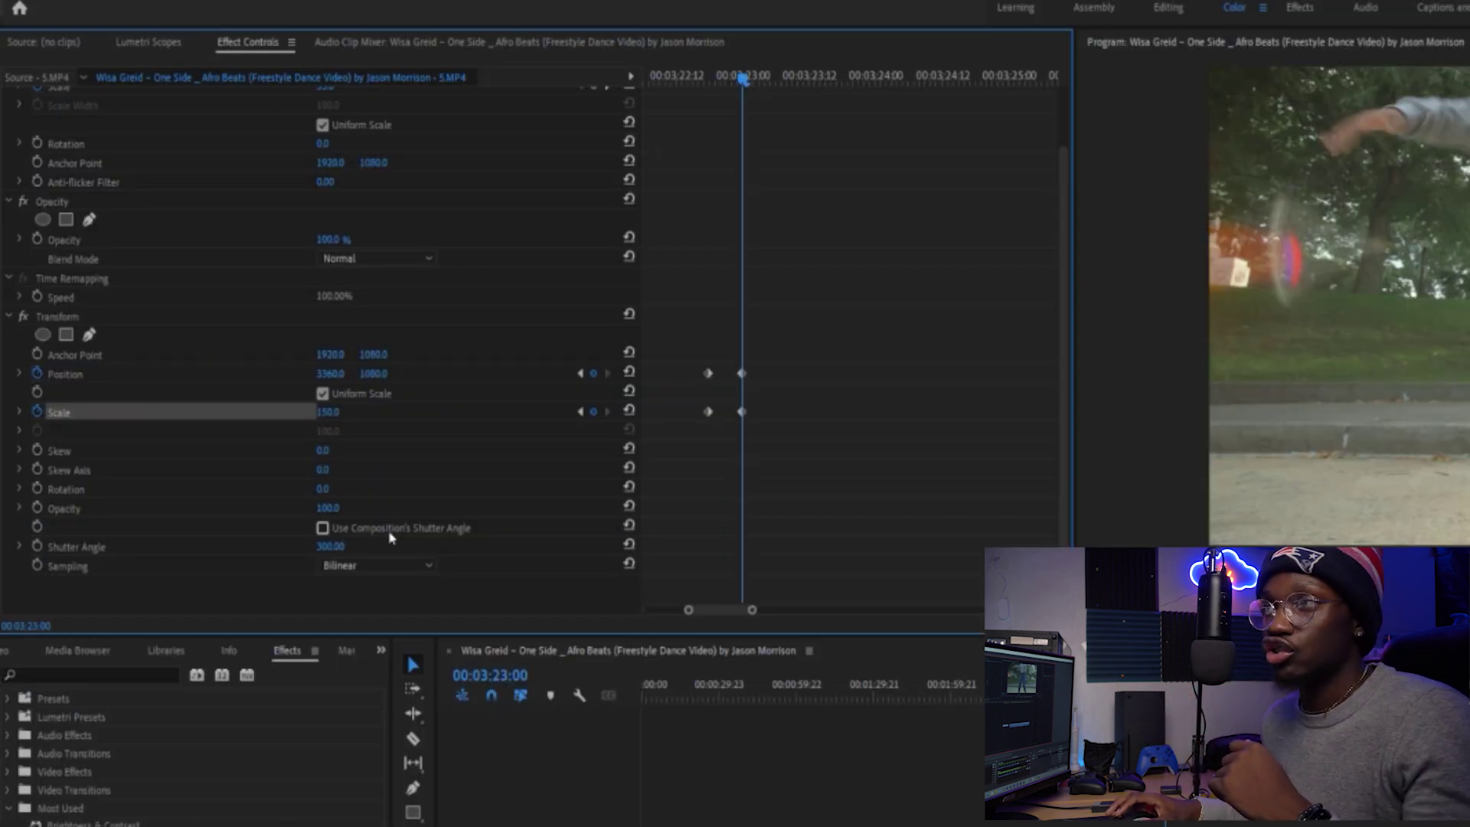
key(space)
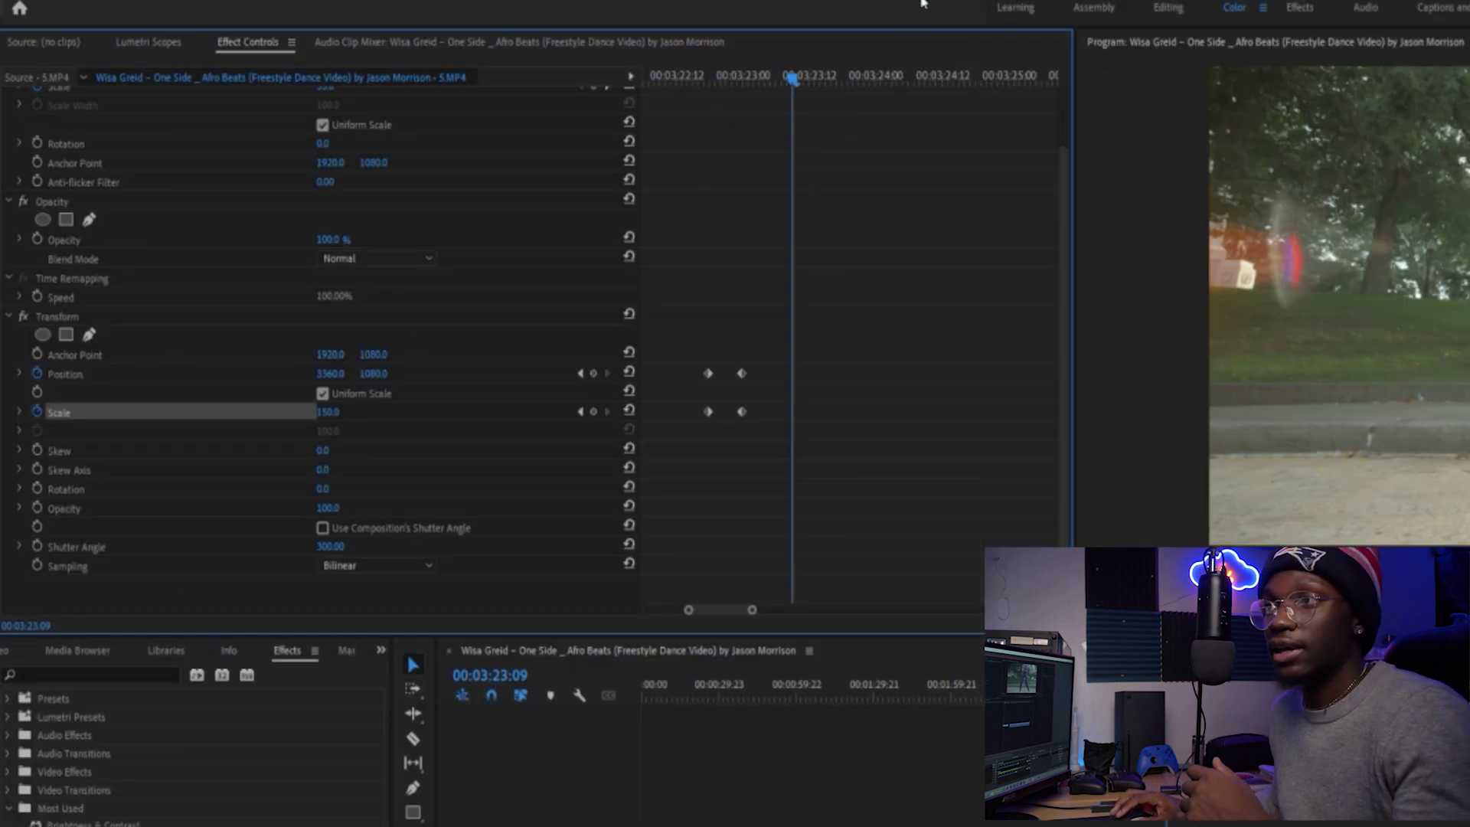
Step: Add Position and Scale hold keyframes at 03:23:06
drag(793, 80, 778, 79)
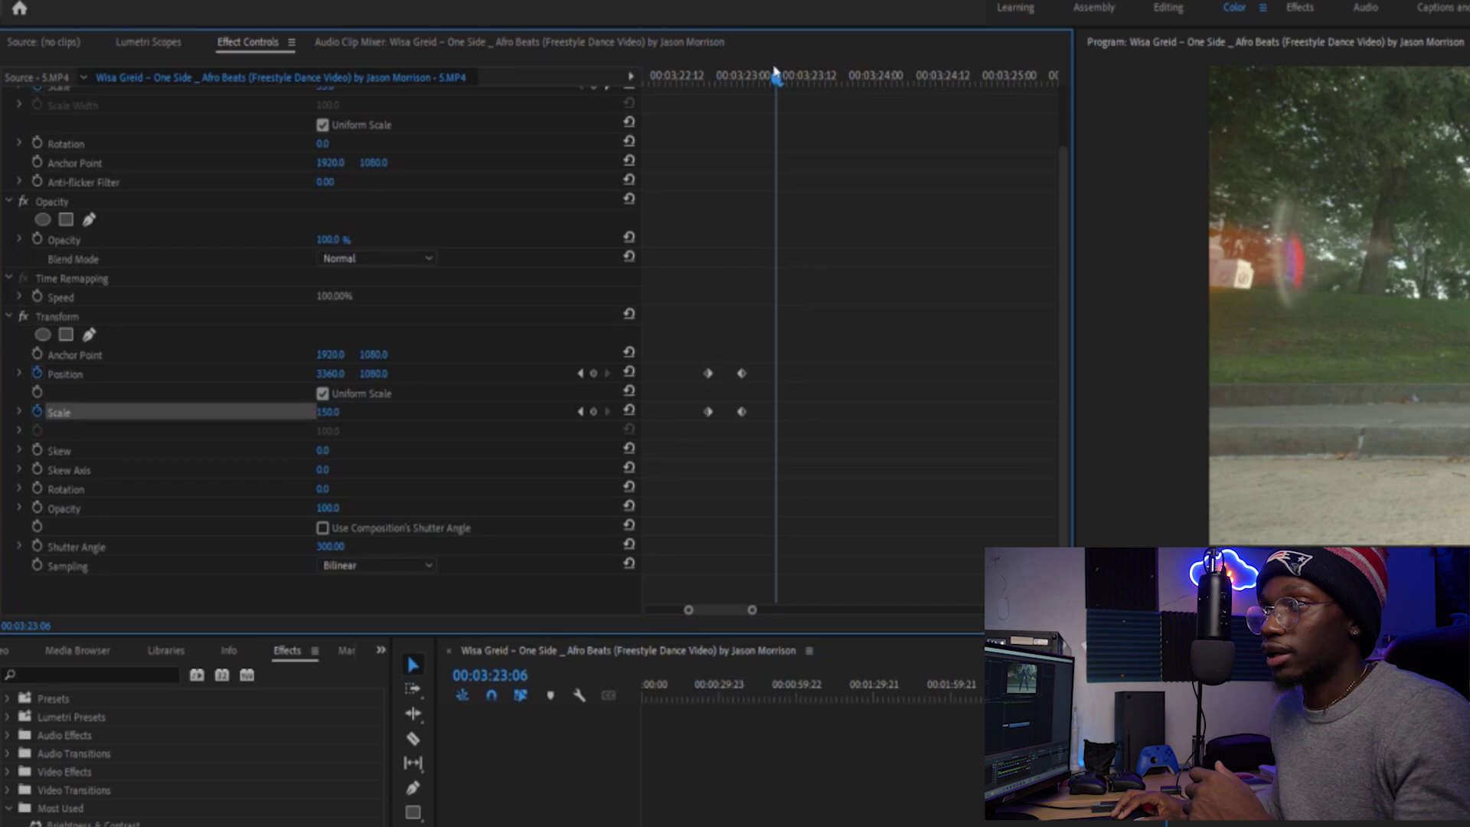
click(595, 373)
click(593, 412)
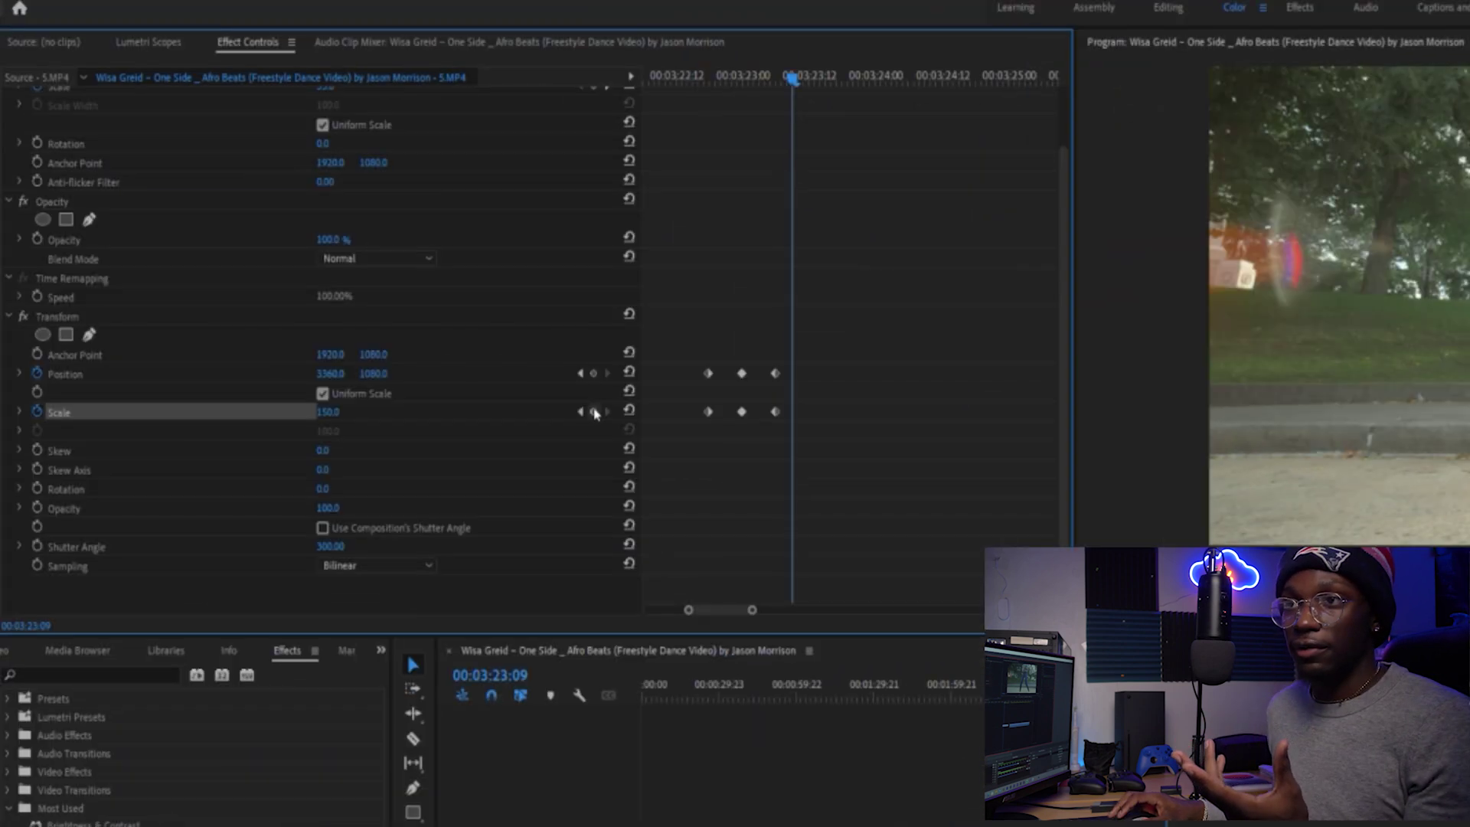
Step: Add Position and Scale keyframes at 03:23:09 with Scale set back to 100
click(594, 411)
click(593, 373)
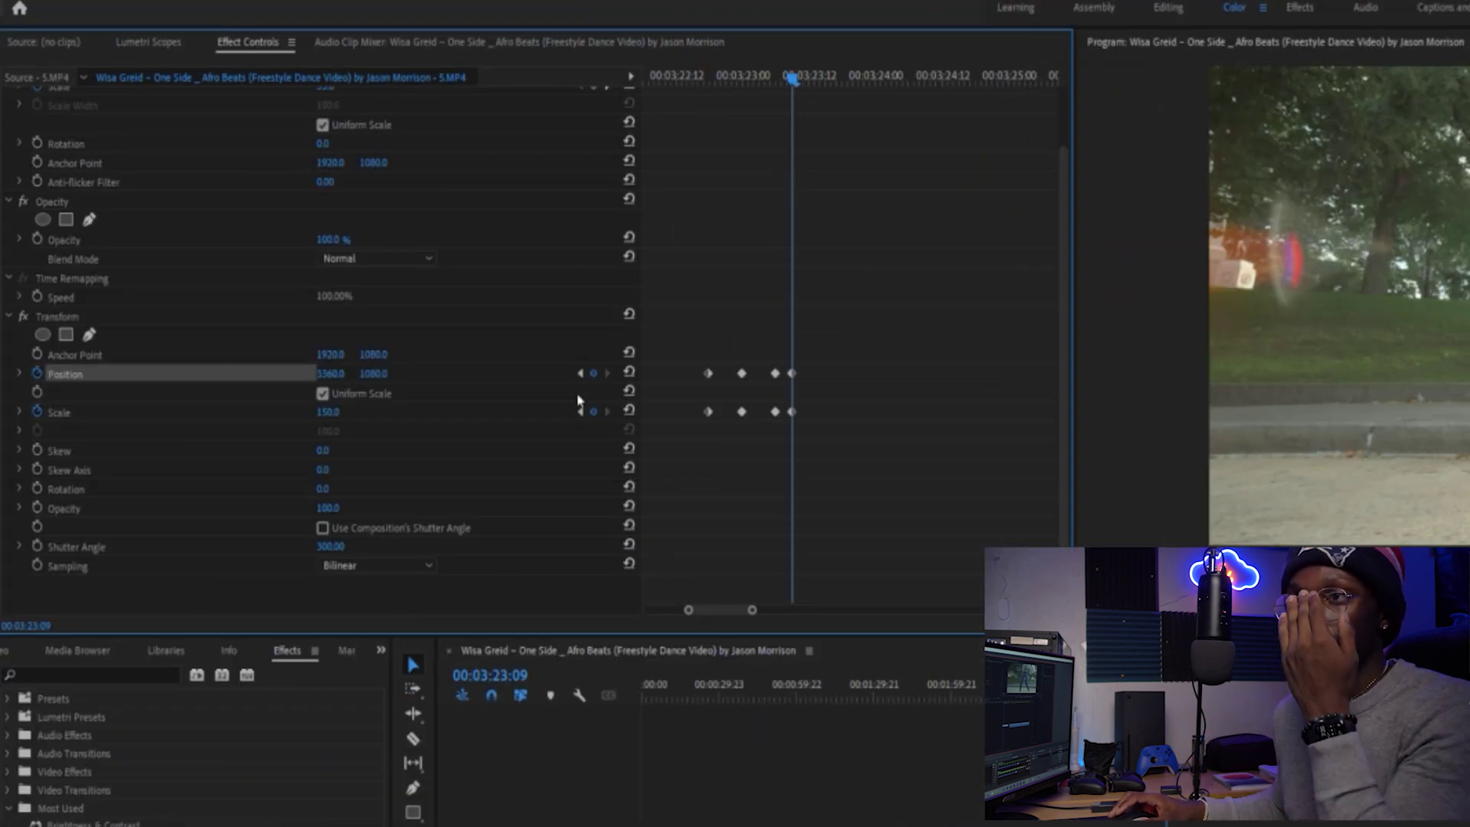
click(328, 412)
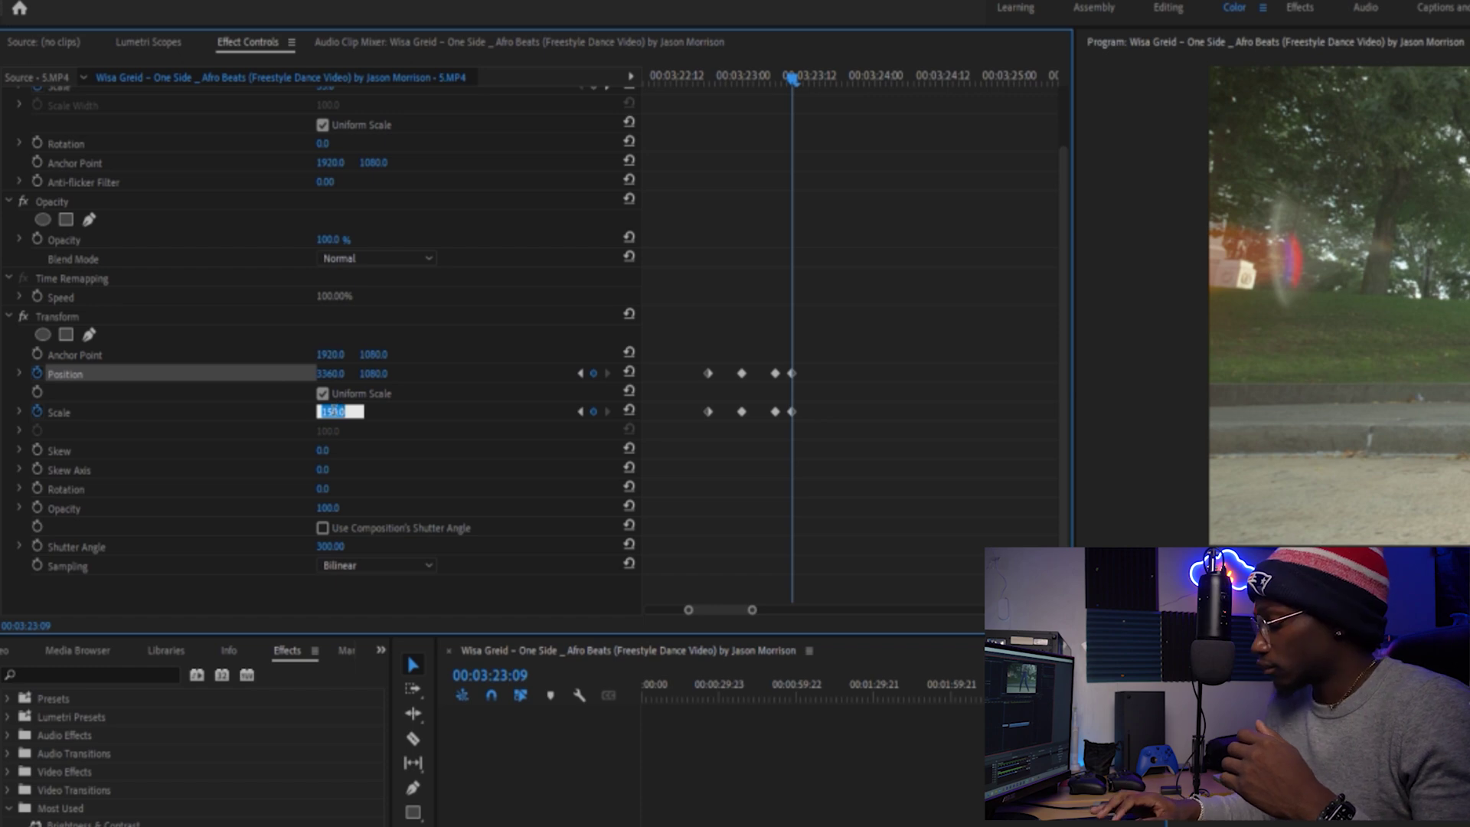
text(100)
key(Return)
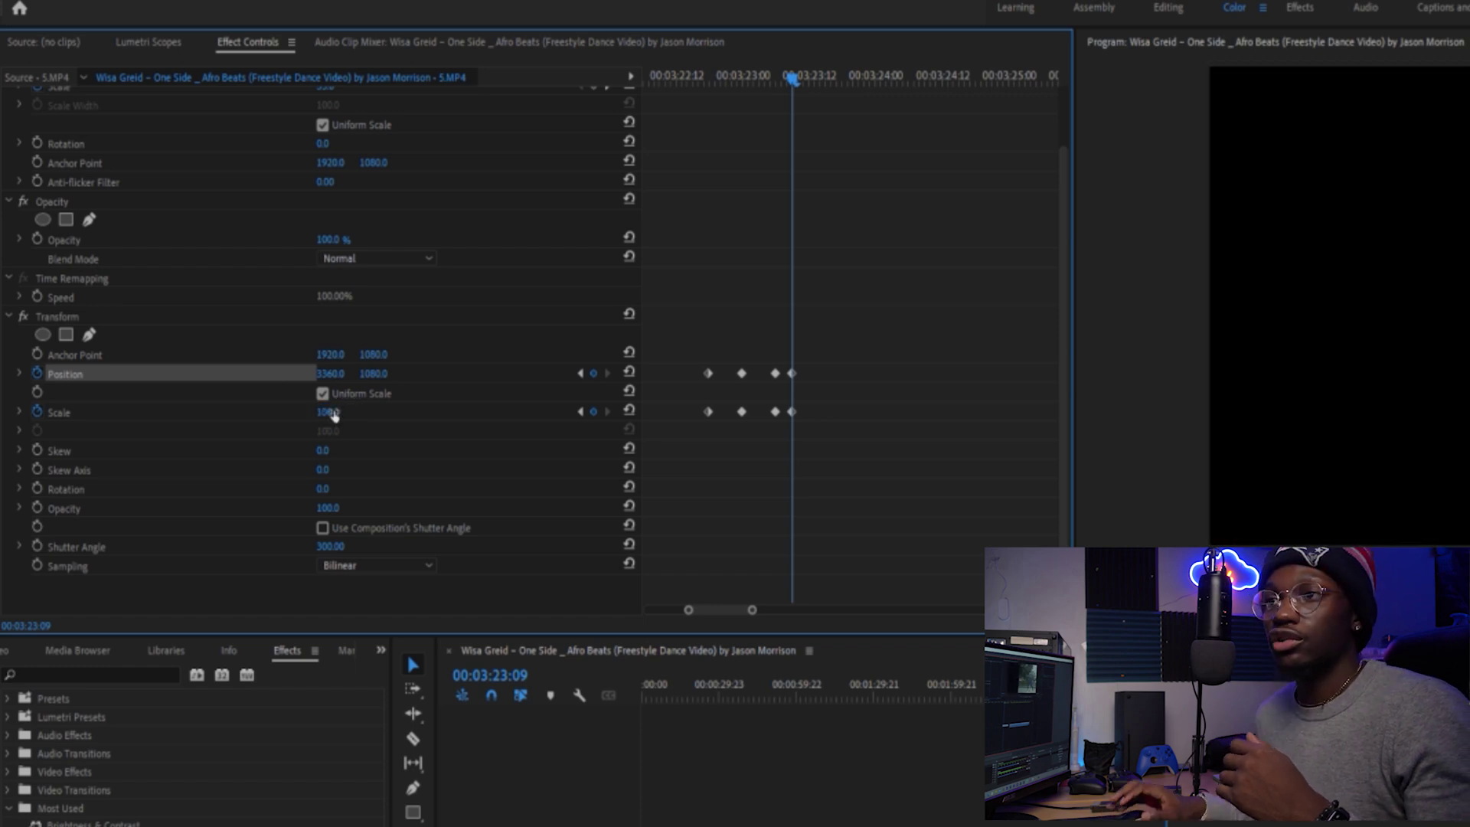
click(374, 373)
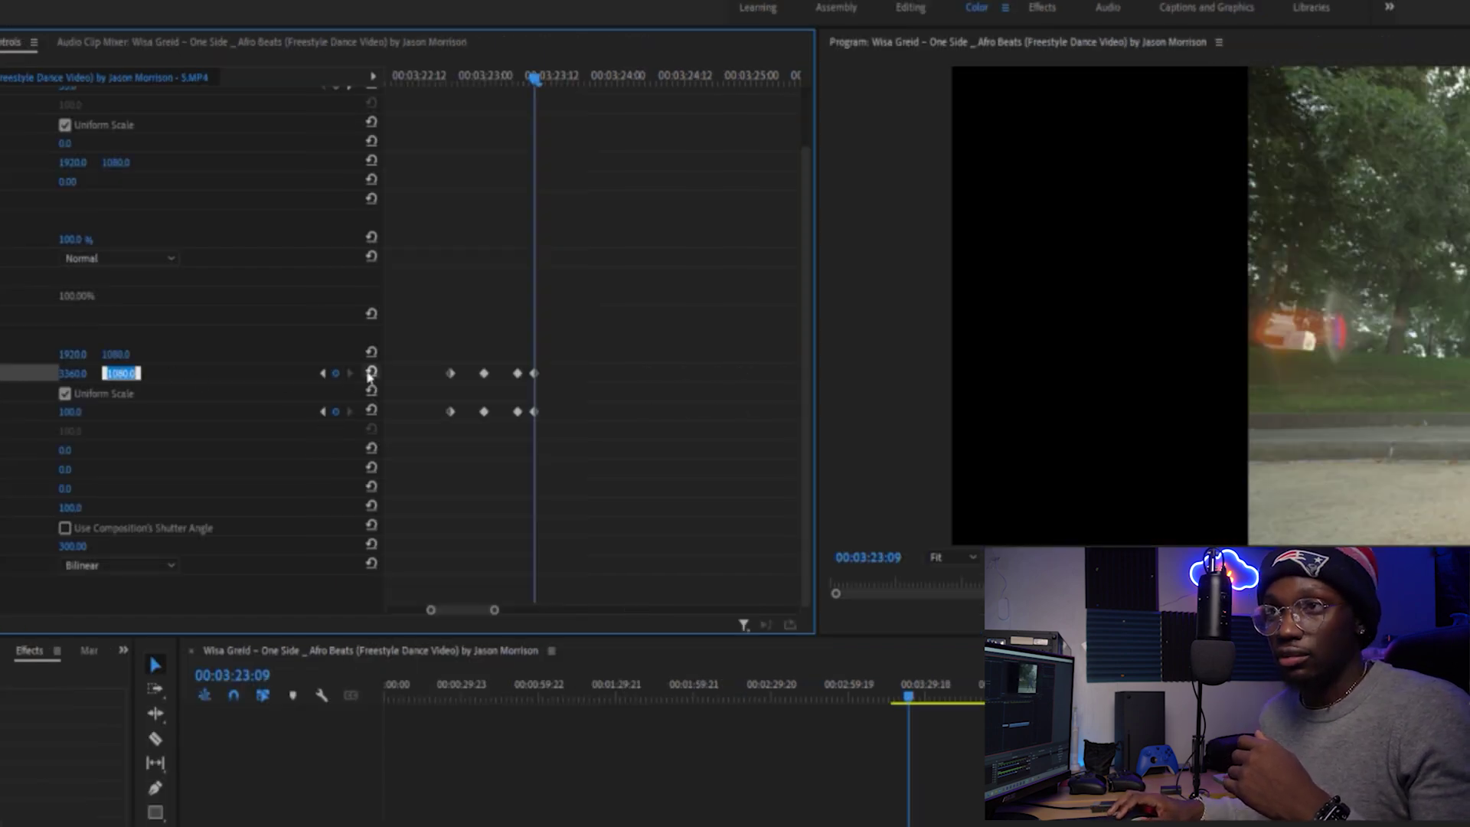
Step: Set Position X to 1920.0, then play and step frame by frame through the blurred zoom
click(372, 372)
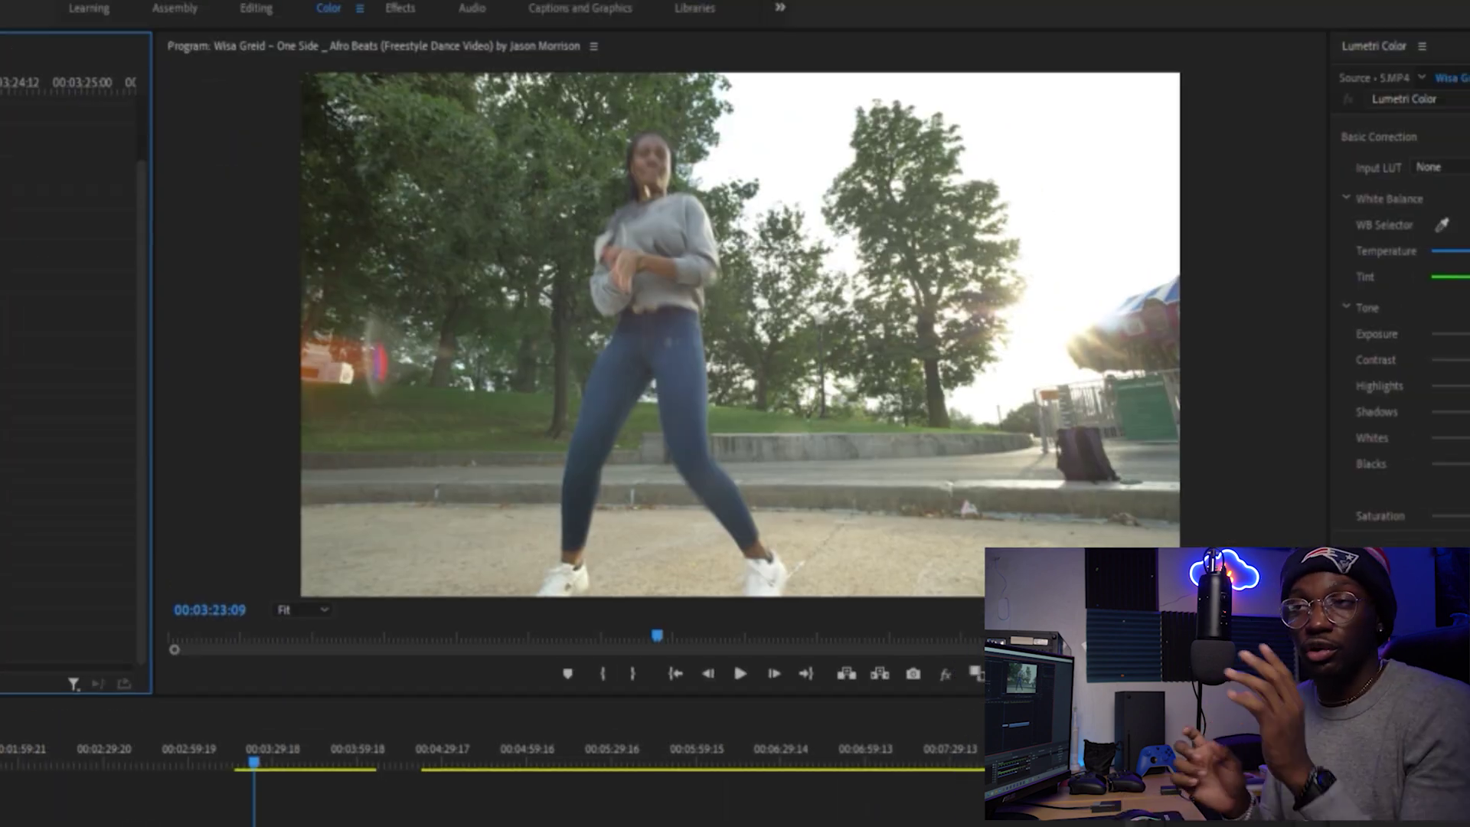
click(740, 674)
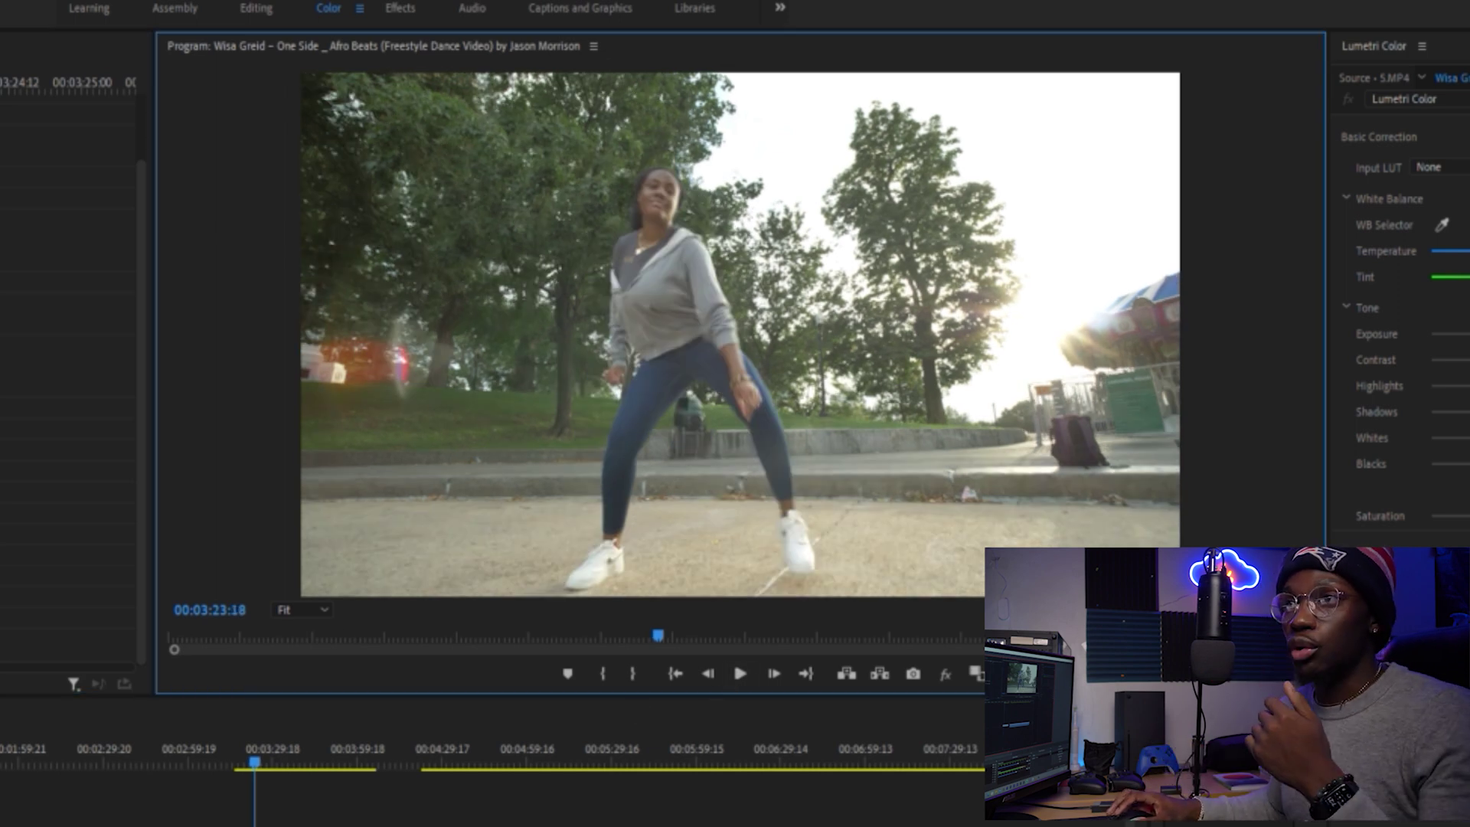
key(shift+Left)
key(shift+Left)
key(shift+Left)
key(shift+Left)
key(shift+Left)
key(shift+Left)
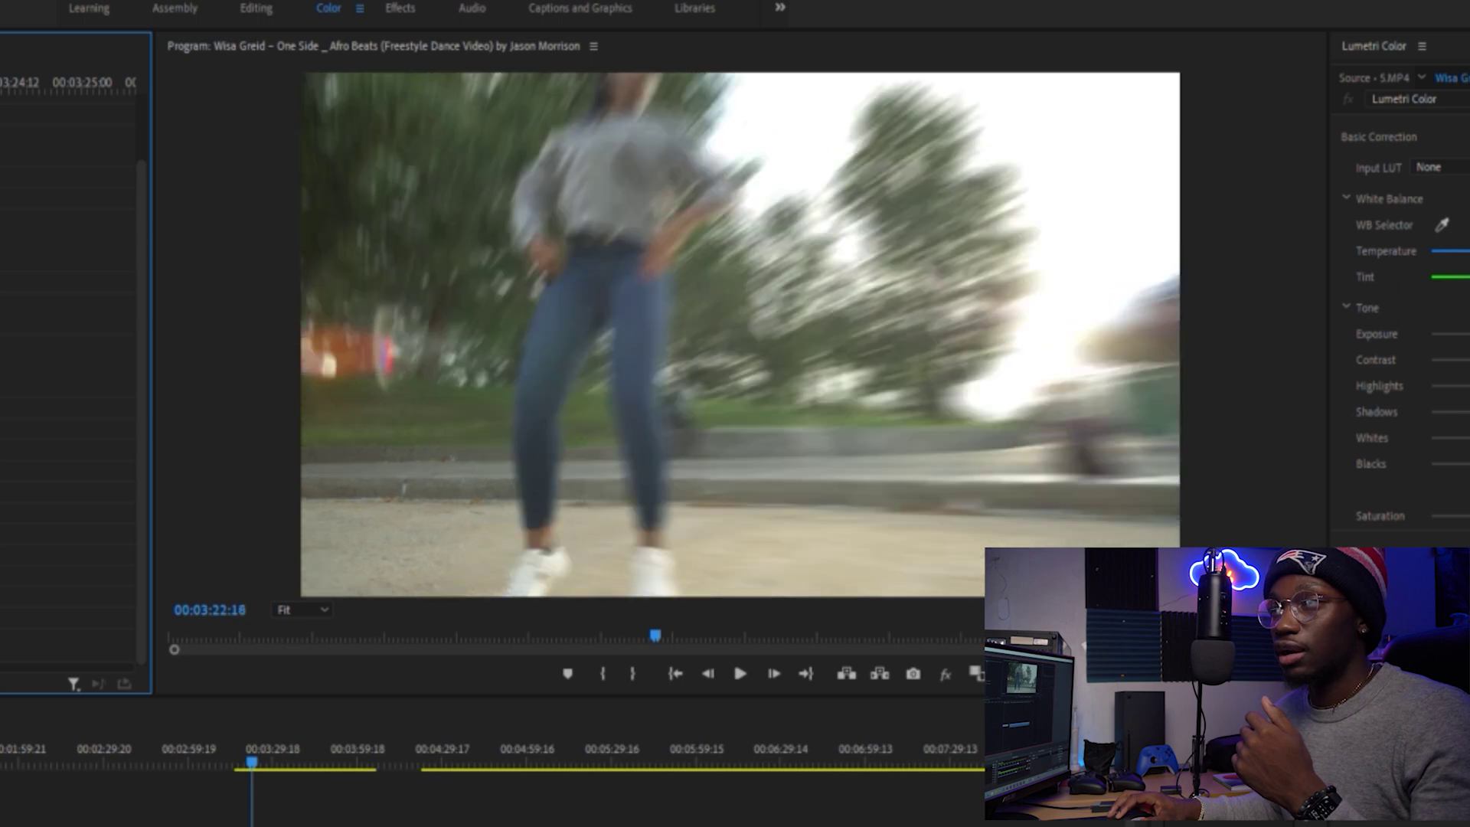
key(Right)
key(Right)
key(Right)
key(Right)
key(Right)
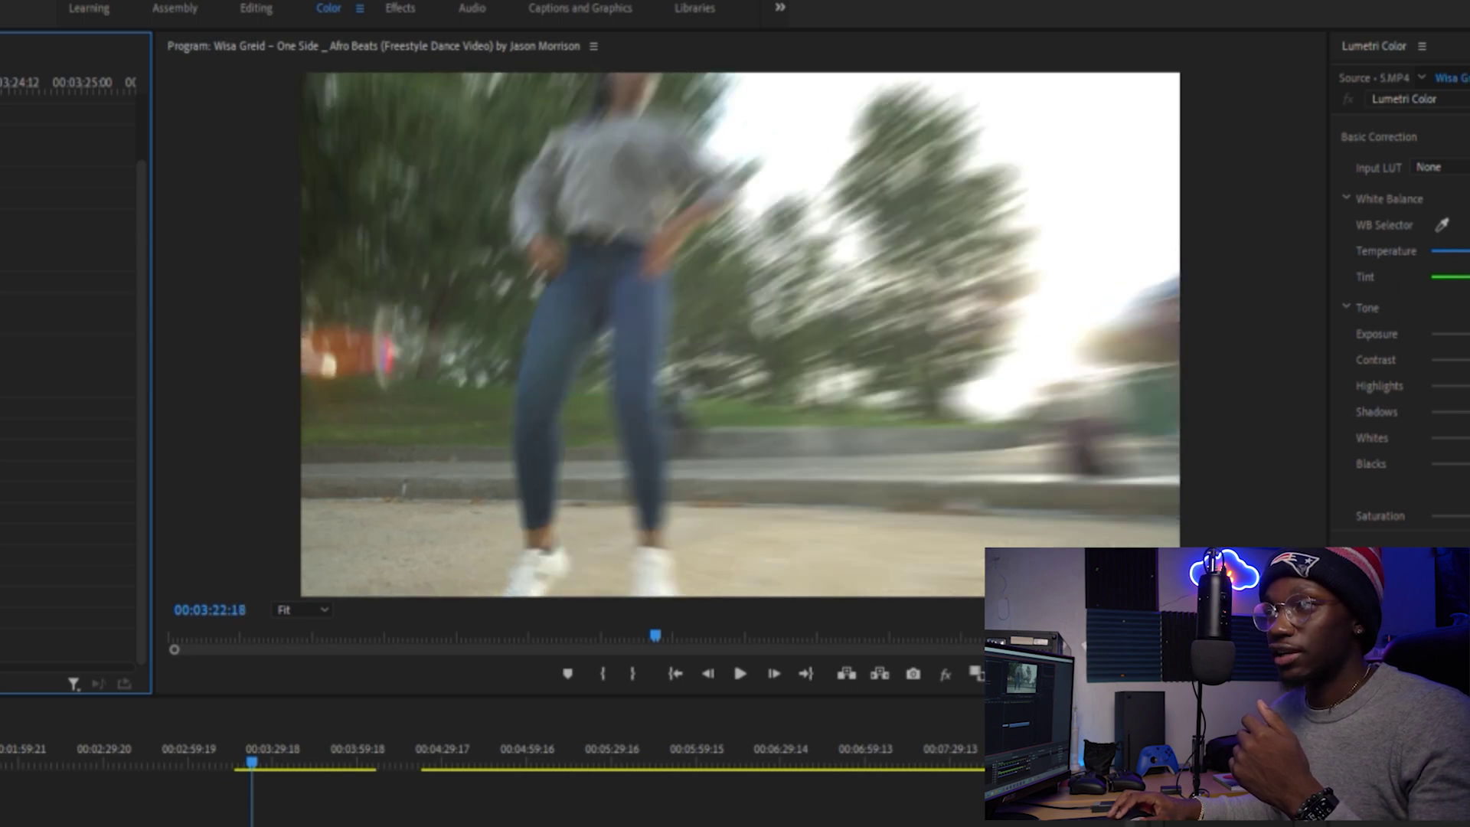
key(Left)
key(Left)
key(Left)
key(Left)
key(Left)
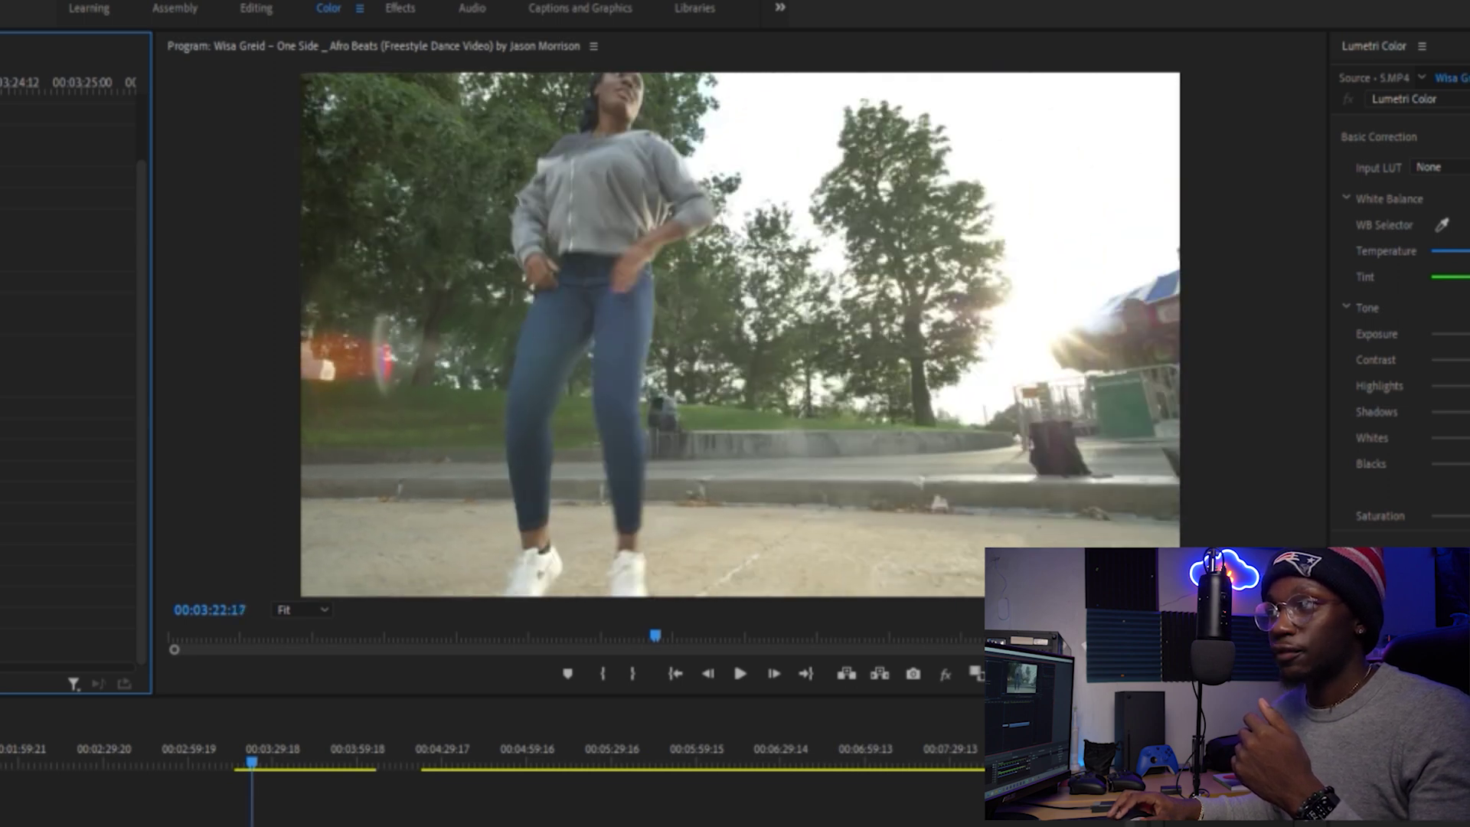
key(Right)
key(Right)
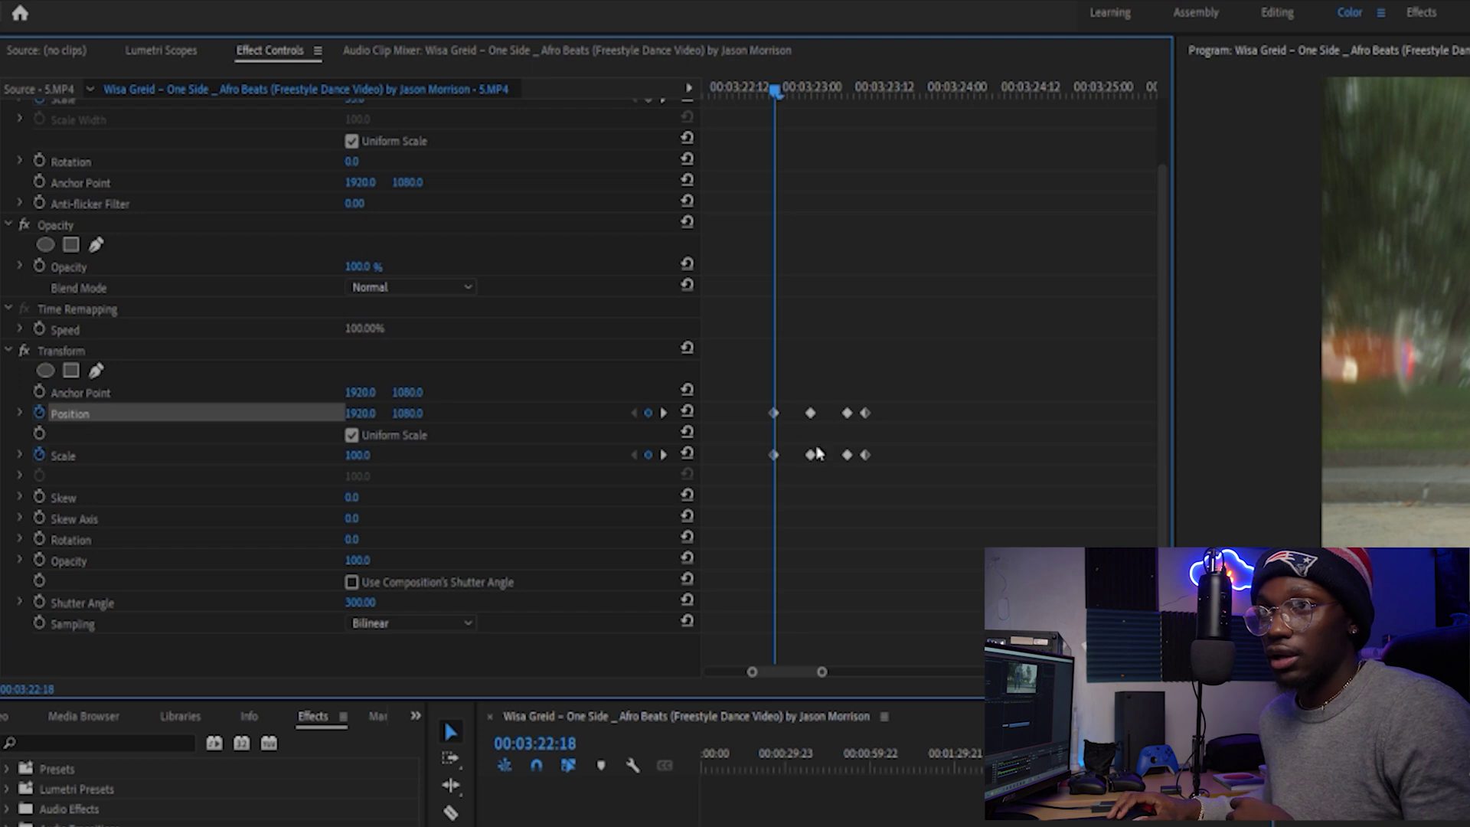
Step: Drag the first Scale keyframe slightly right and play to check the zoom timing
drag(774, 456, 796, 464)
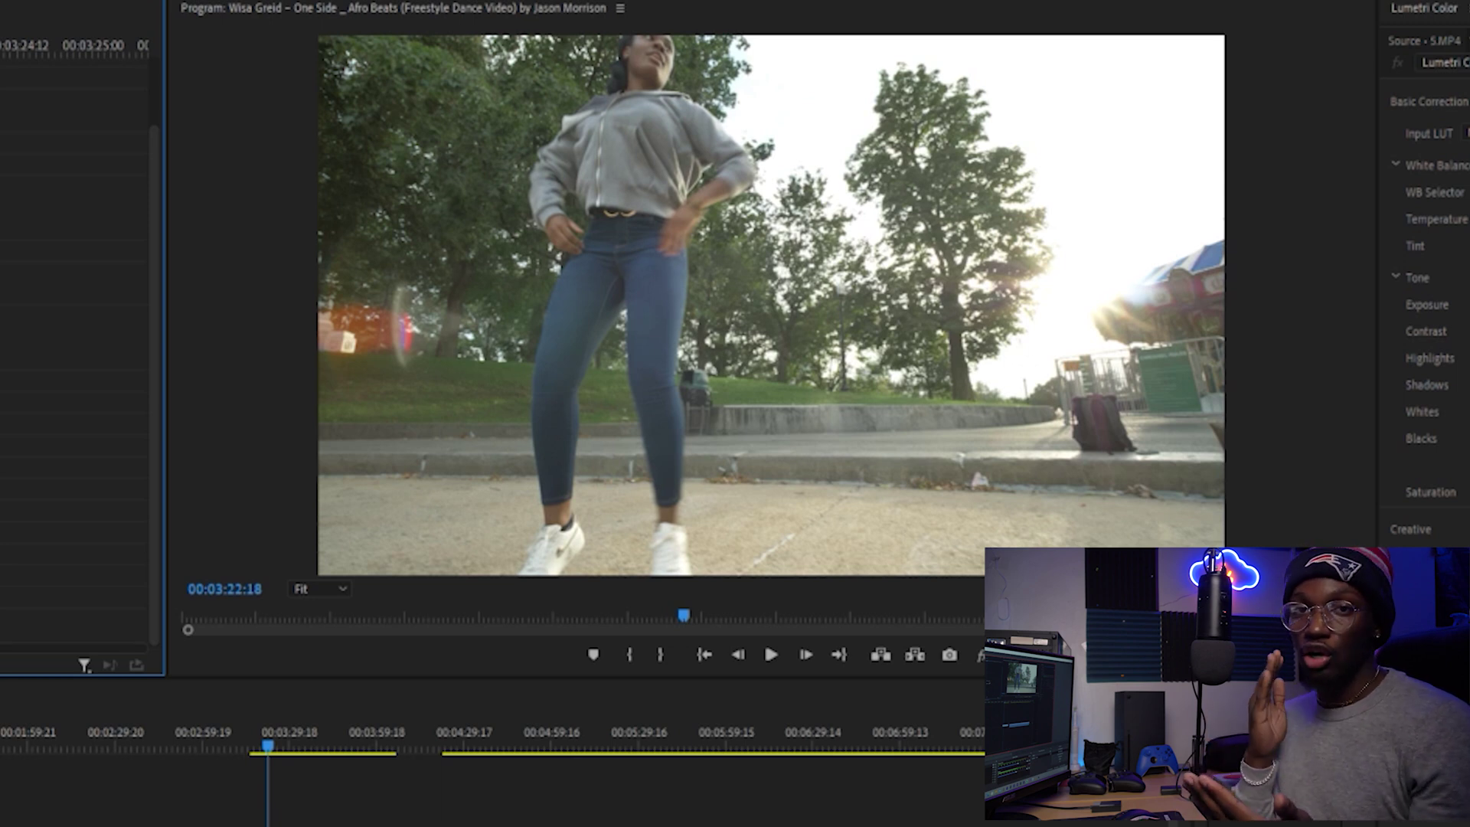
click(775, 661)
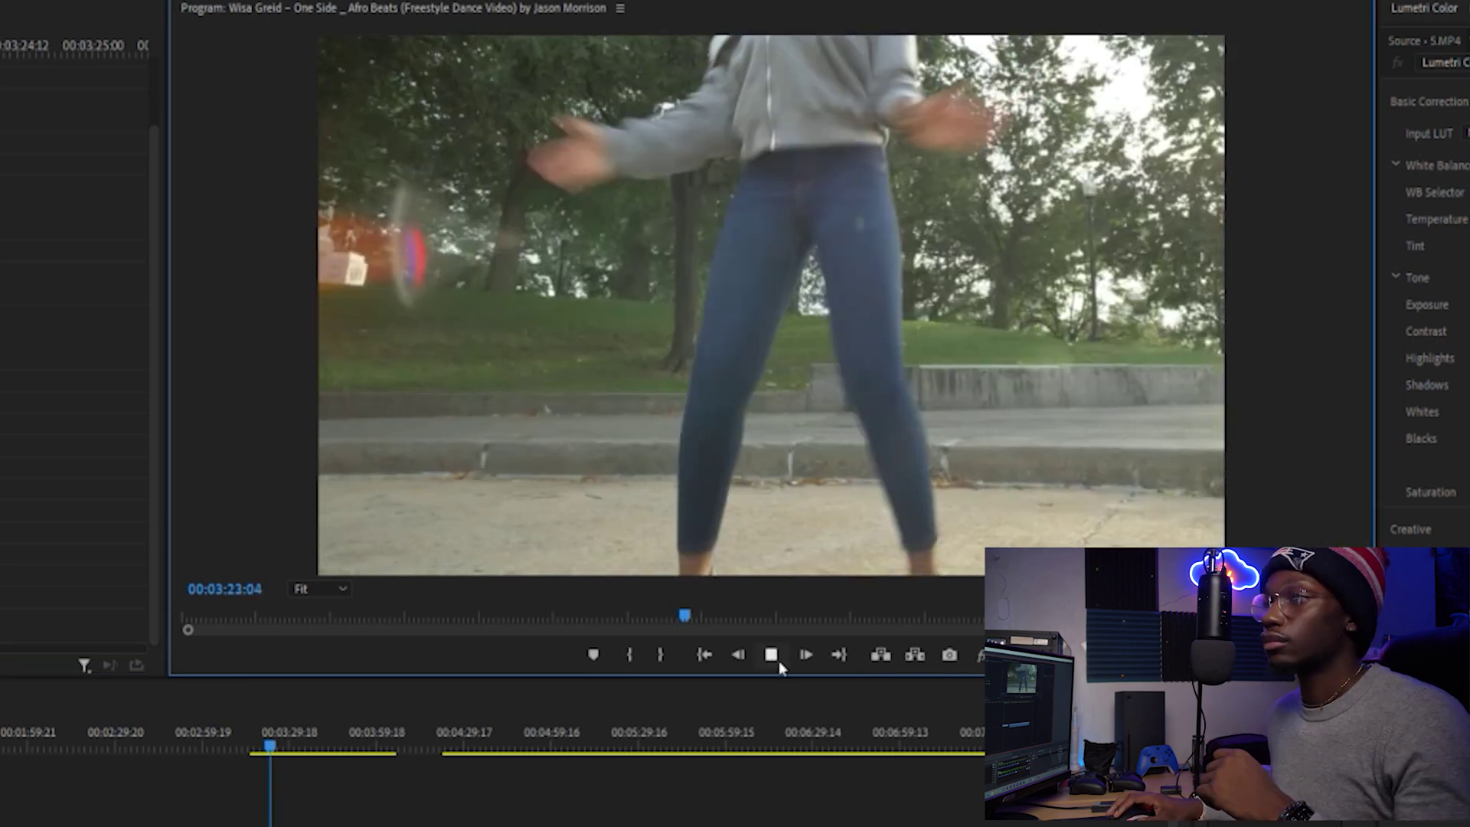
Step: Replay the clap section several times, stopping and jumping back to 00:03:22:08 between plays
click(779, 662)
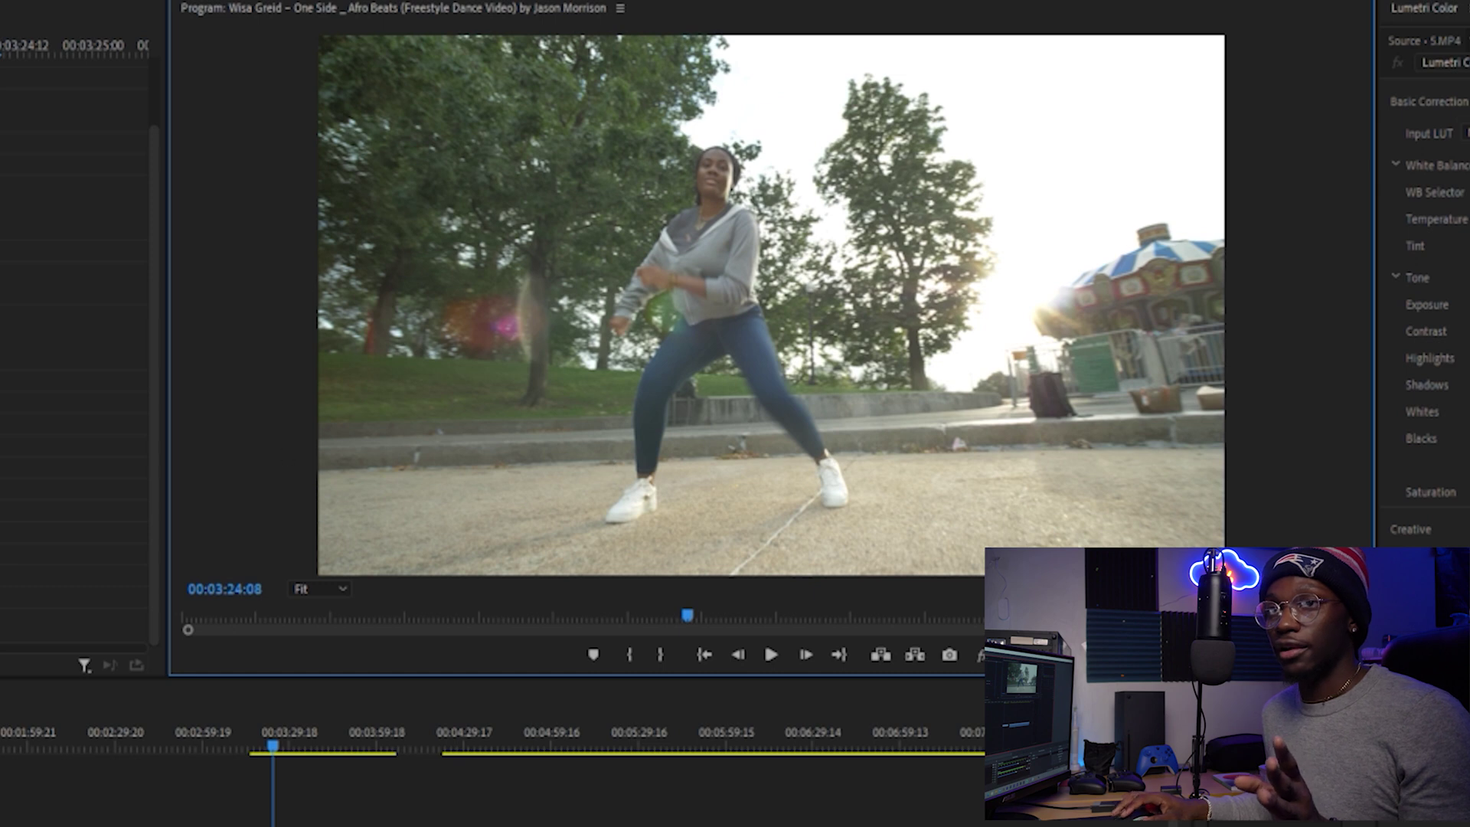
click(76, 345)
key(j)
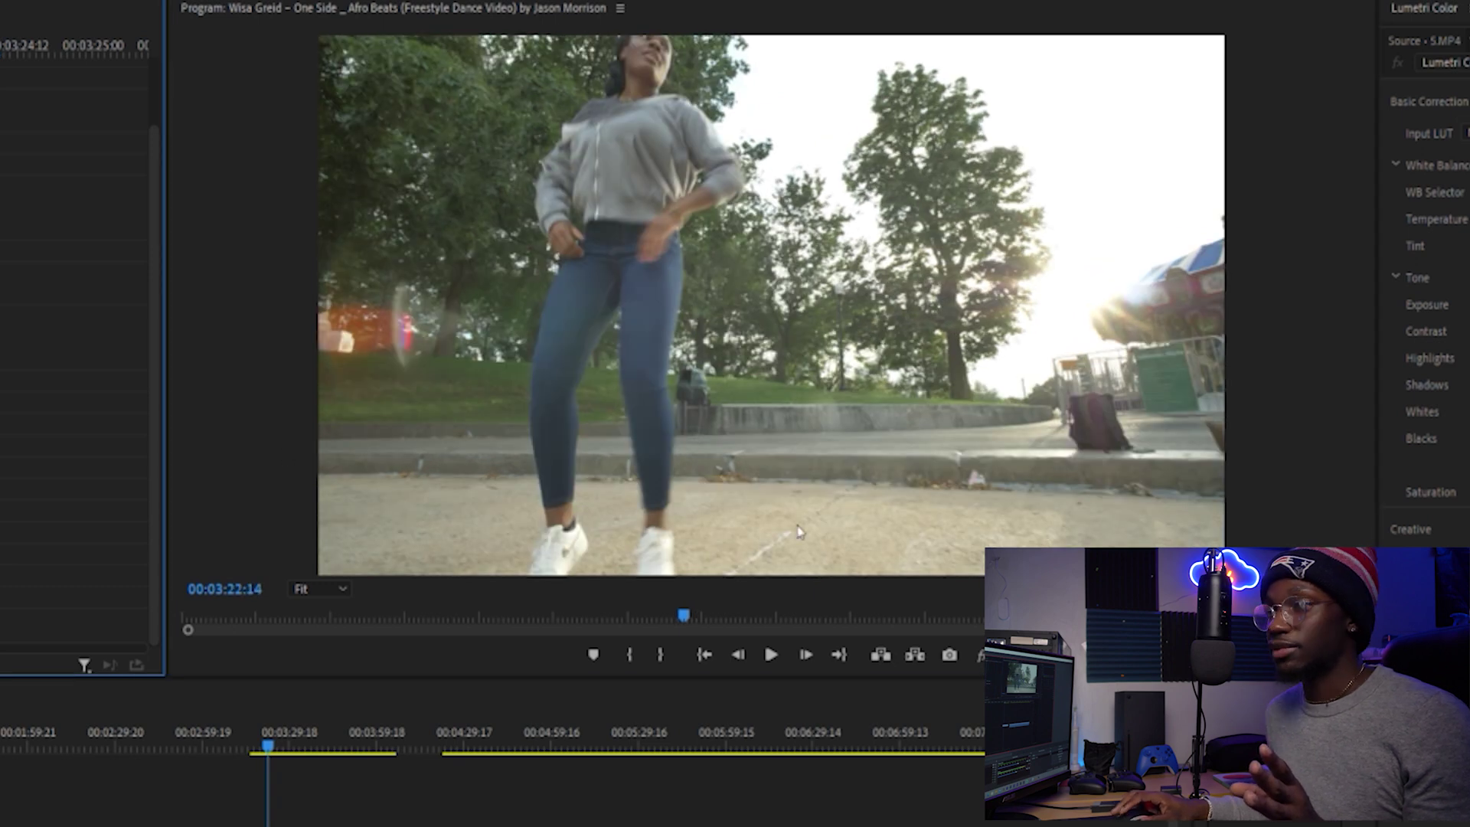
click(771, 656)
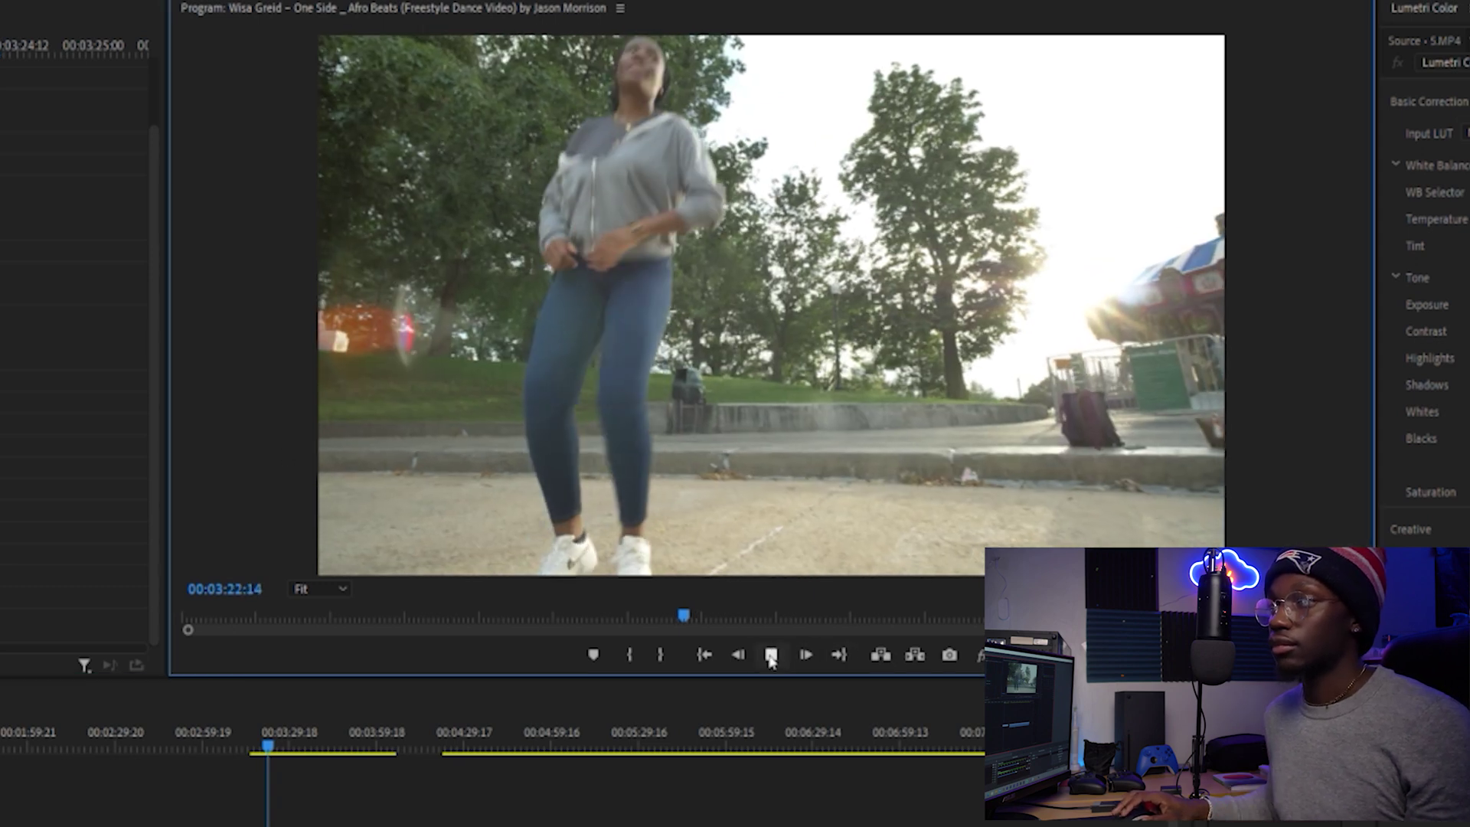
click(771, 657)
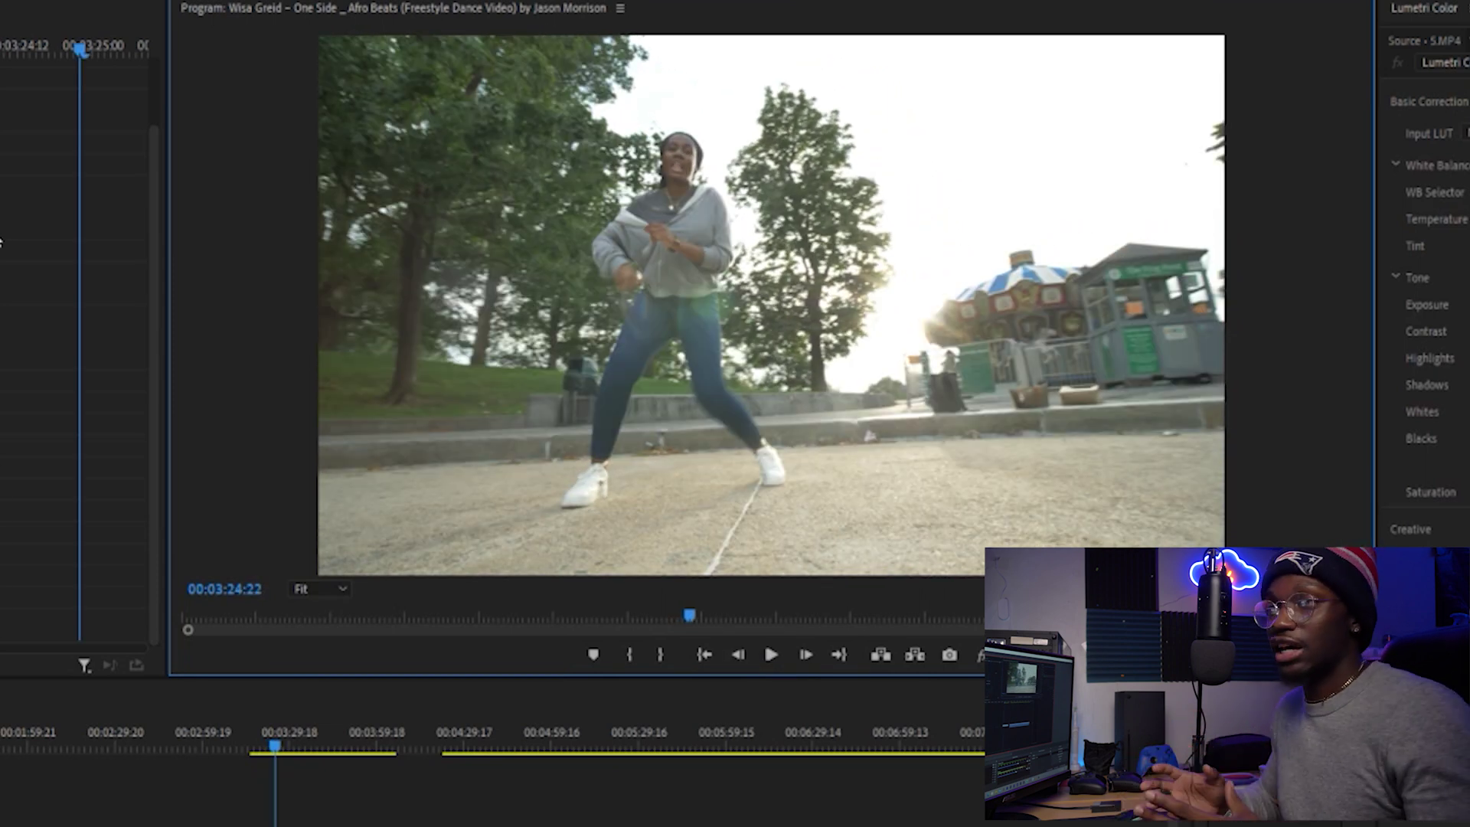
key(Up)
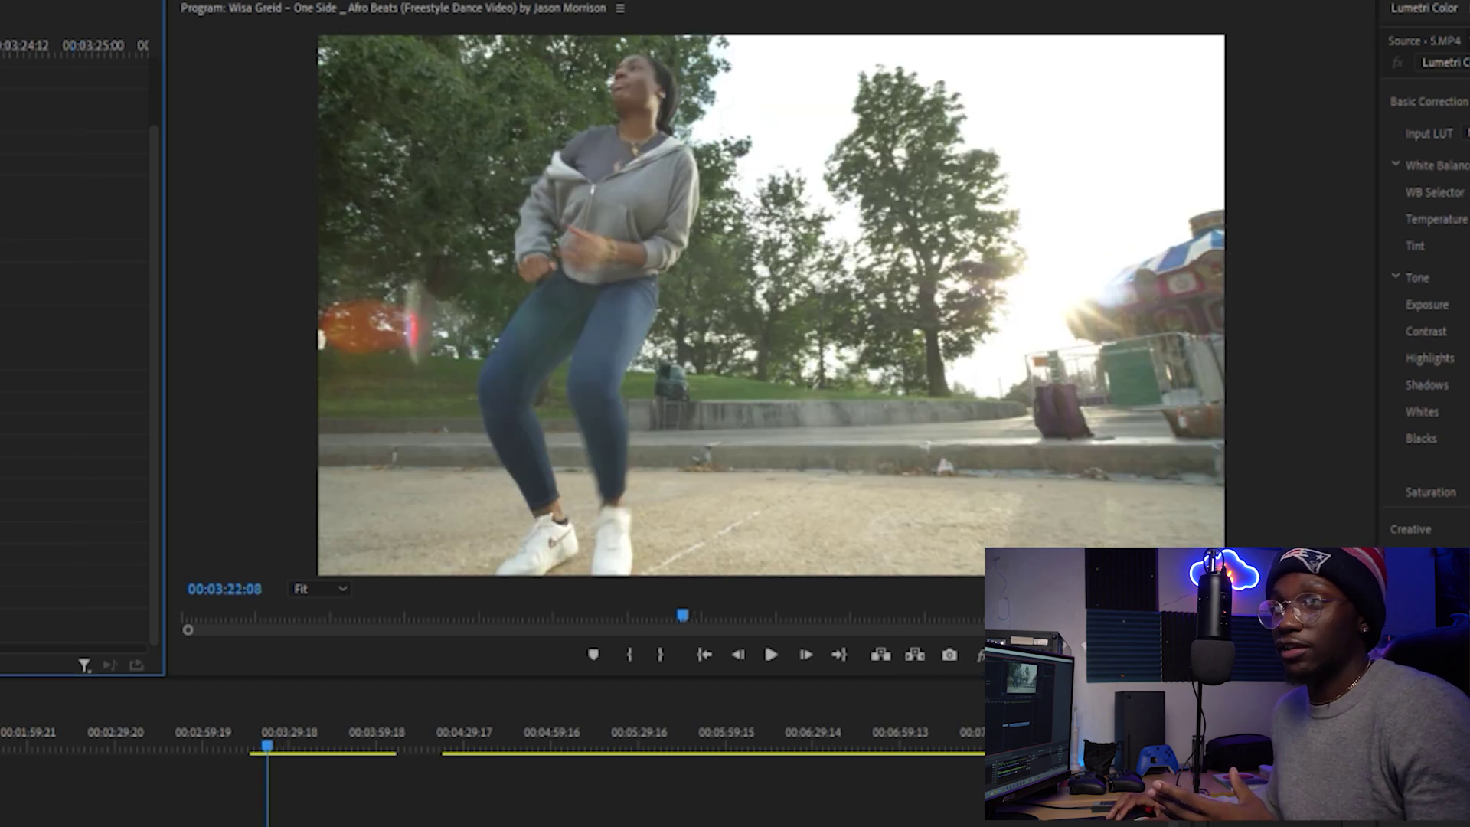
click(772, 656)
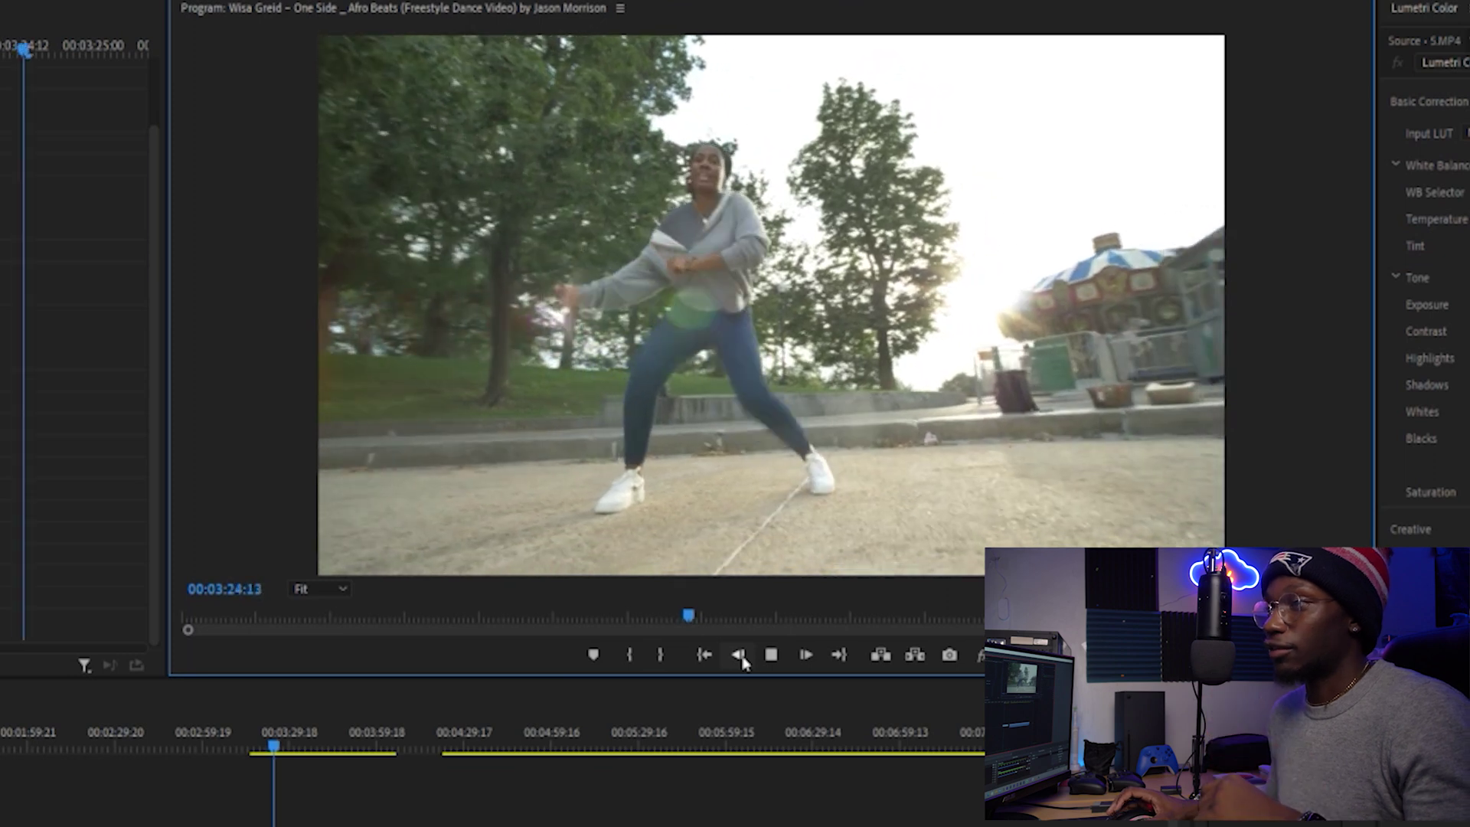
key(space)
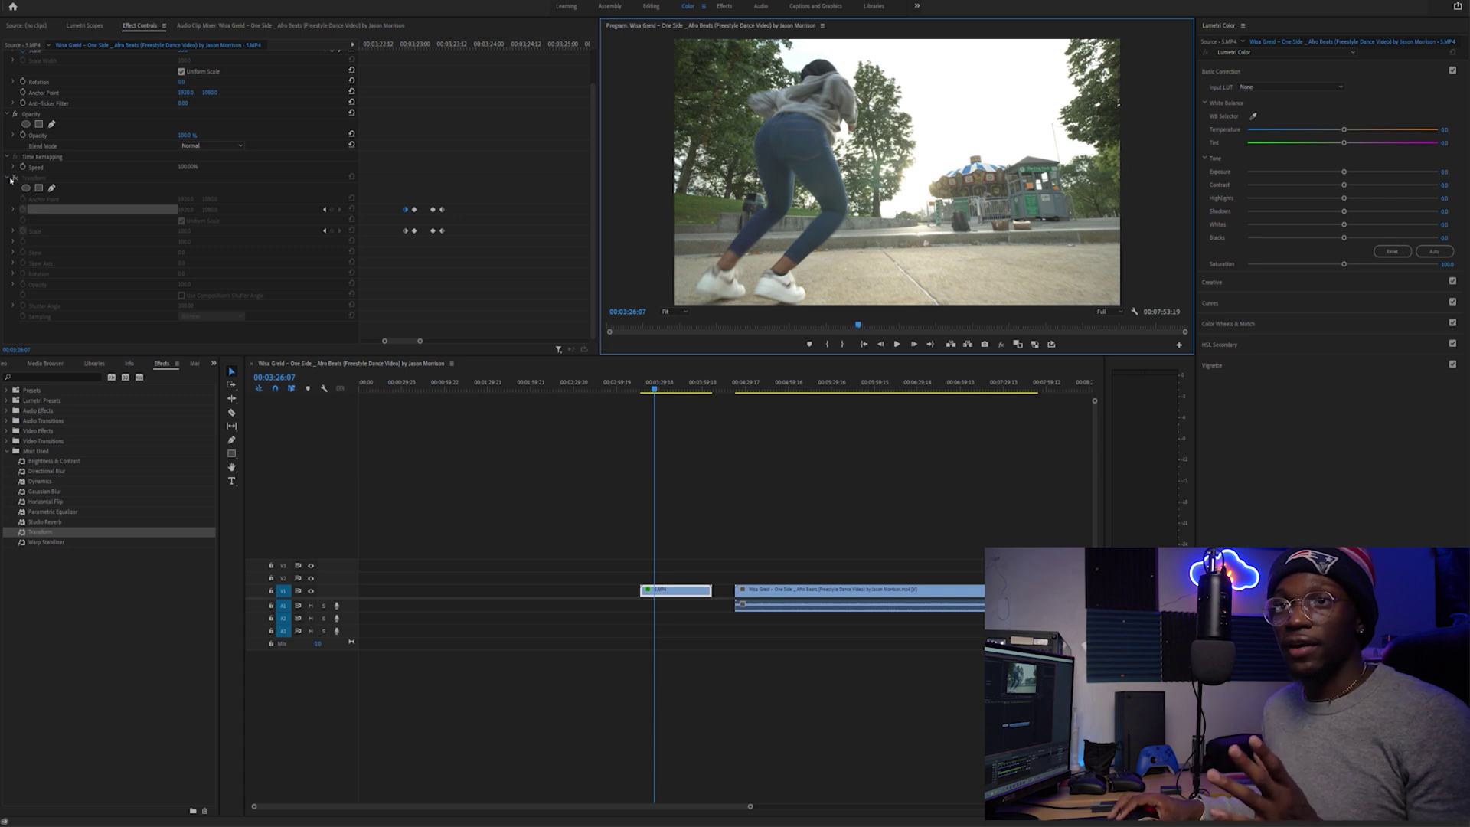
Step: Re-enable the Transform effect and play the clap section from just before the zoom
click(13, 178)
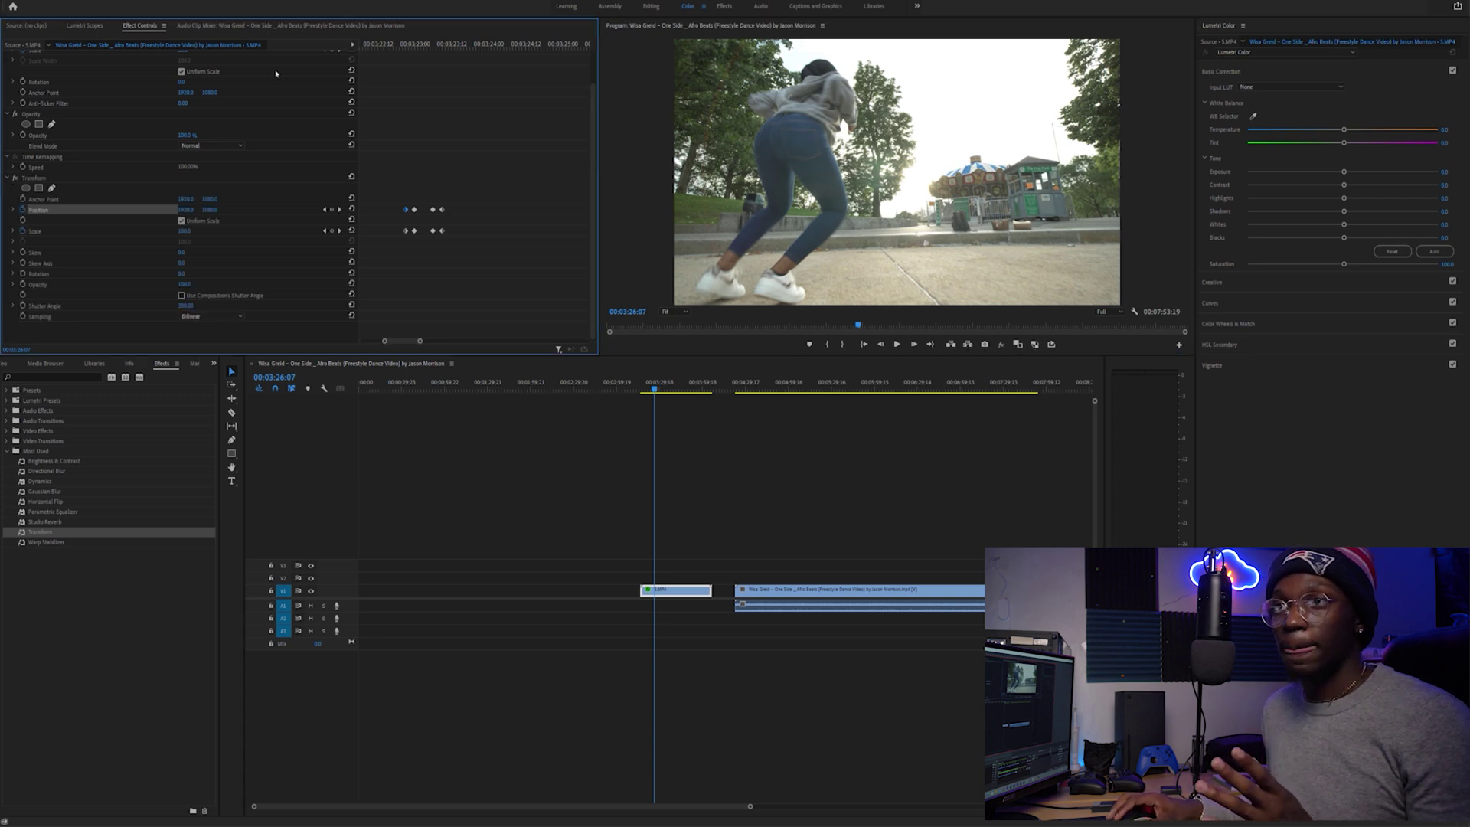
click(383, 49)
click(897, 344)
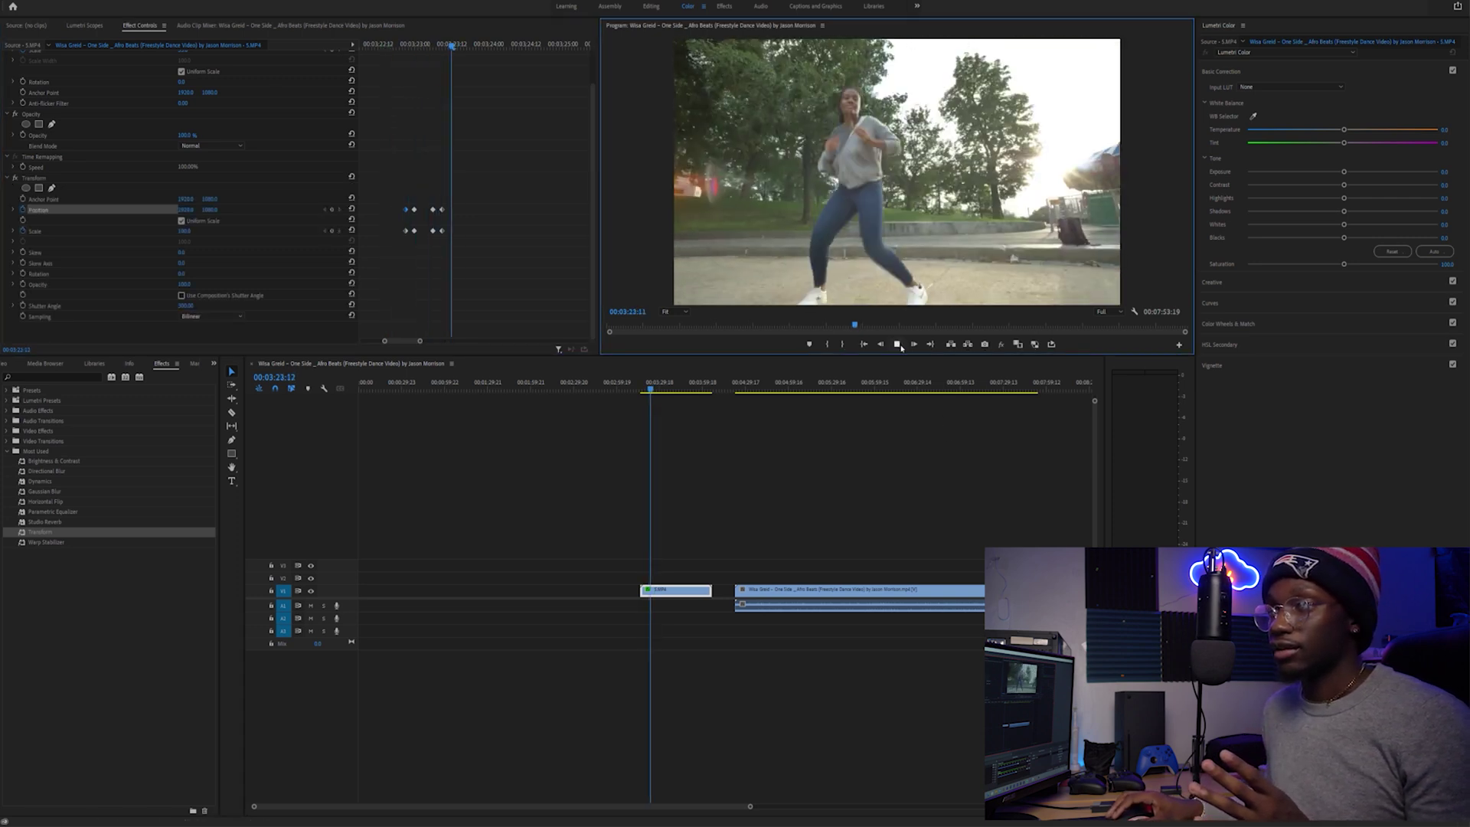
click(898, 344)
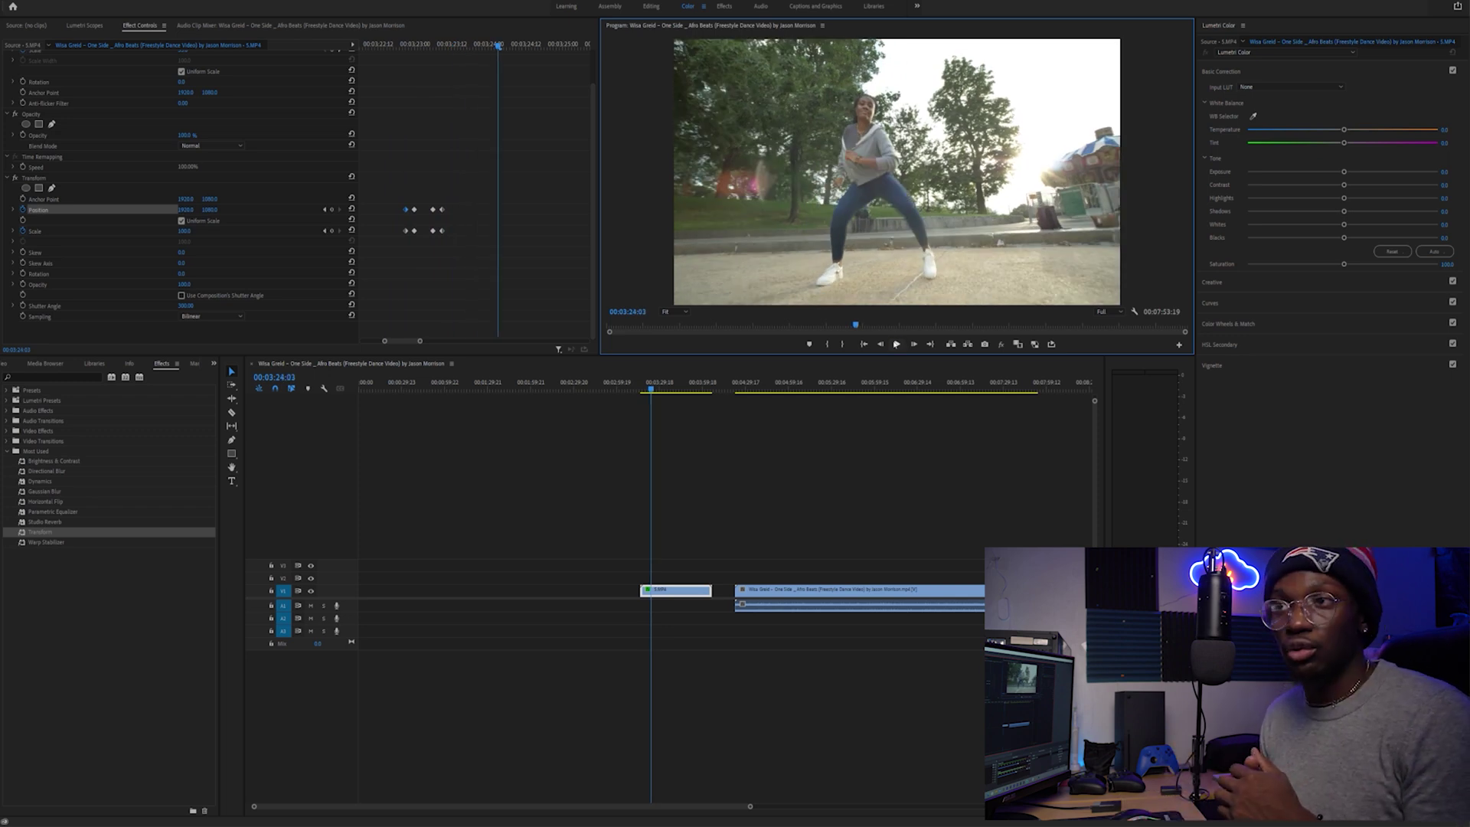